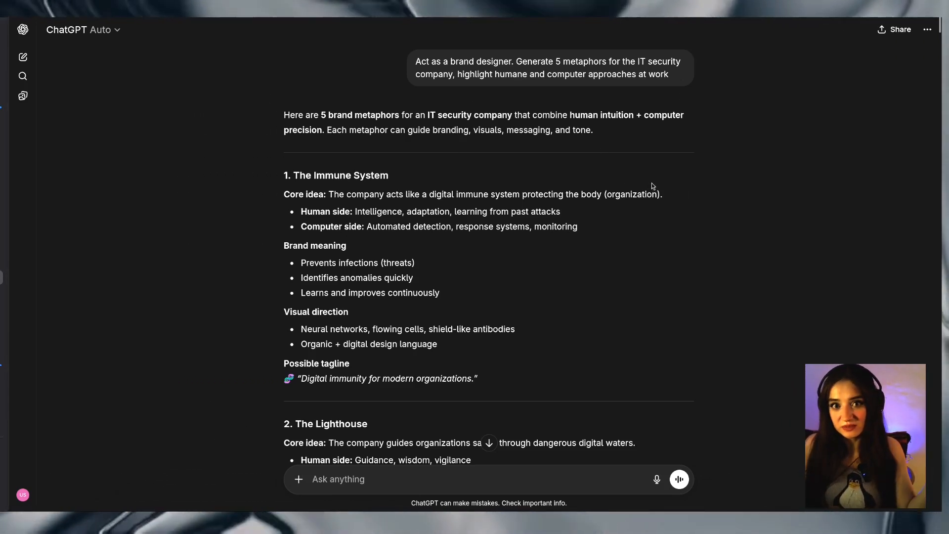
# Read through the brand metaphors suggested for the IT security company in the chat answer.
pyautogui.scroll(-2, 553, 275)
pyautogui.scroll(-3, 553, 274)
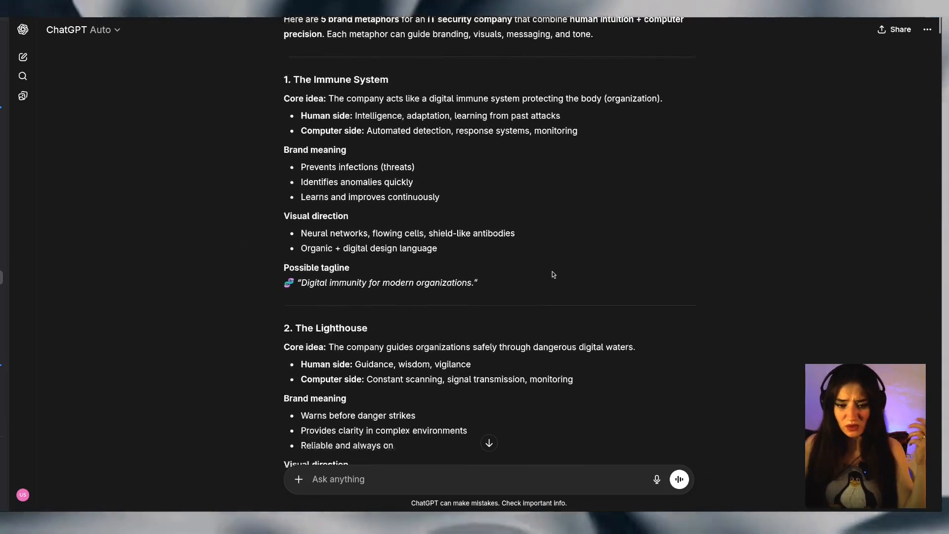
pyautogui.scroll(-2, 552, 274)
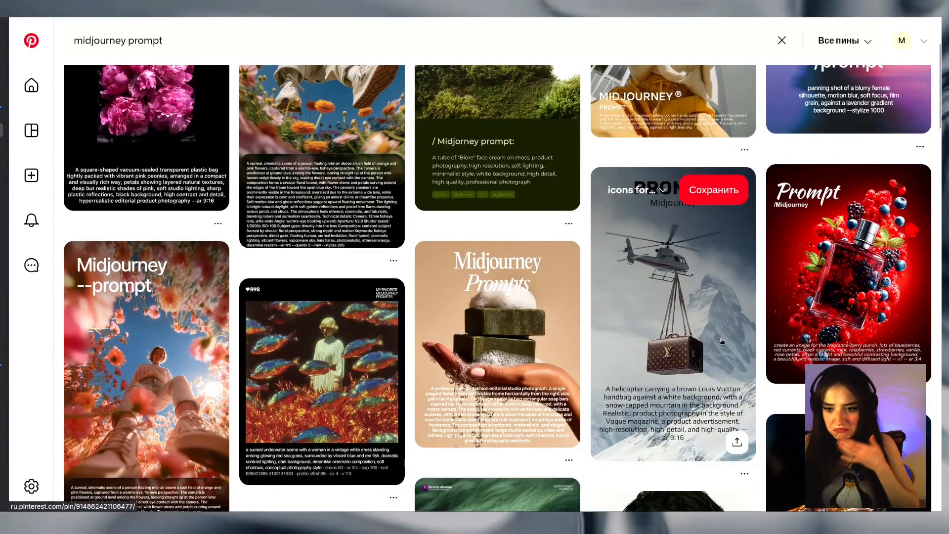
# Browse the "midjourney prompt" pins on Pinterest for visual styles and prompt wording.
pyautogui.scroll(-6, 478, 447)
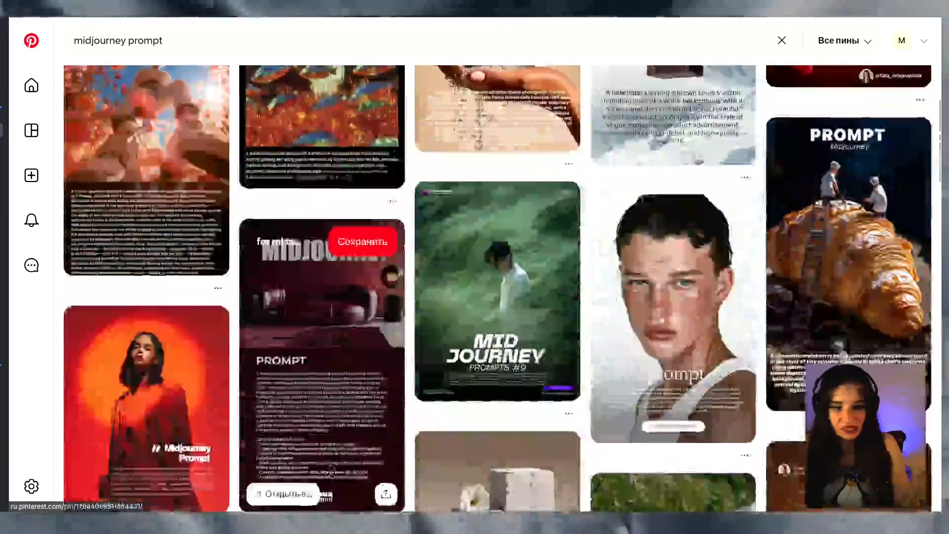
pyautogui.scroll(-2, 554, 352)
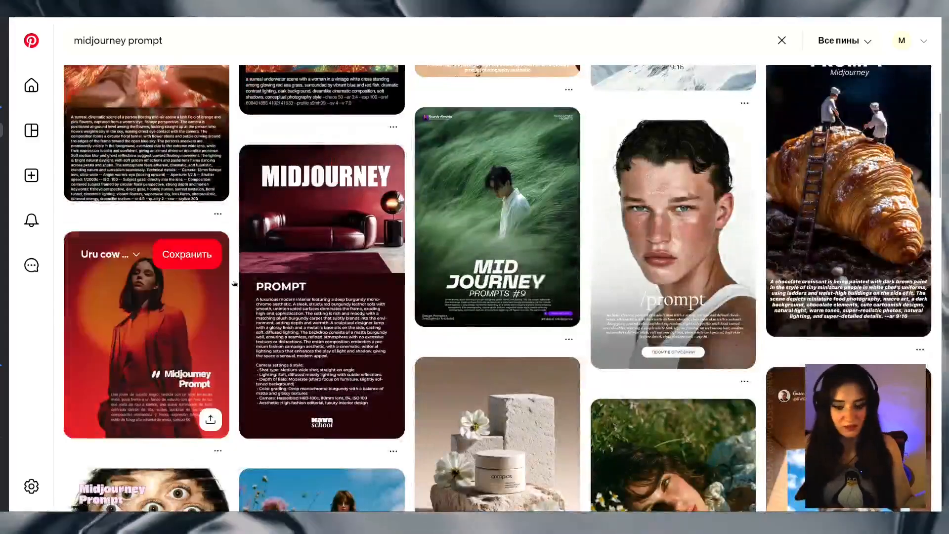
pyautogui.scroll(-7, 217, 406)
pyautogui.scroll(-4, 236, 302)
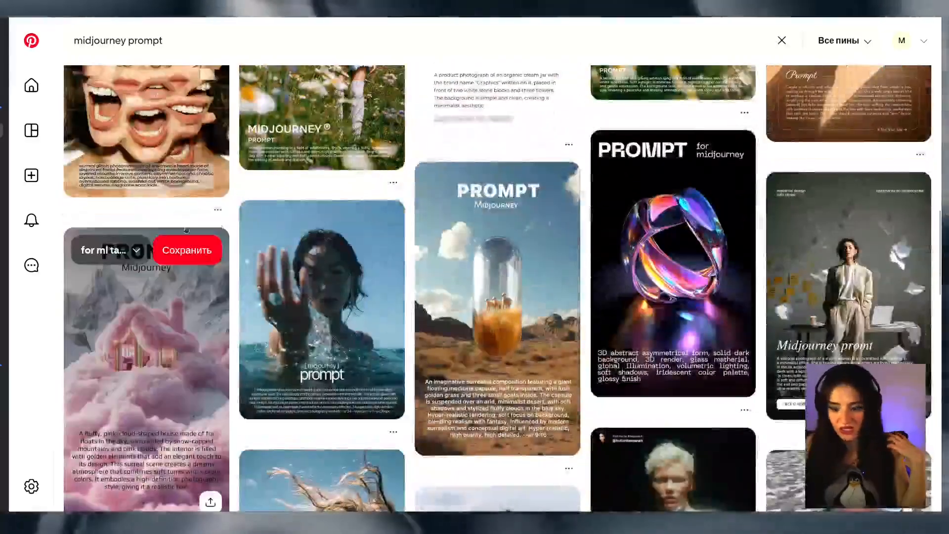
pyautogui.scroll(-5, 182, 419)
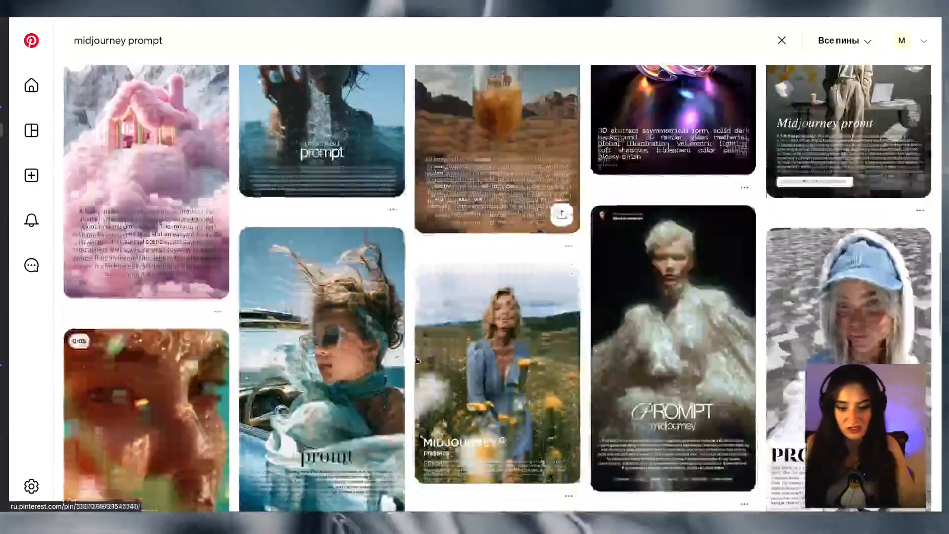
pyautogui.scroll(-5, 182, 419)
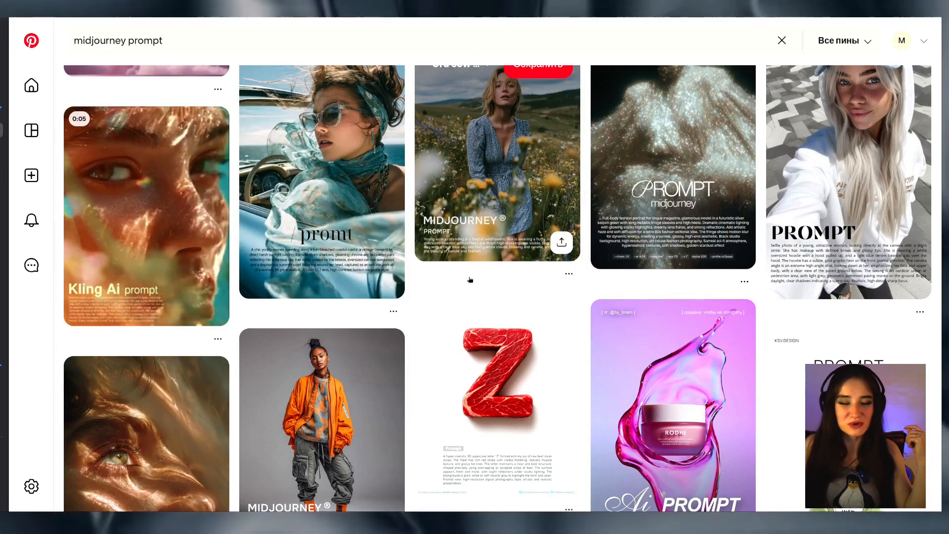
pyautogui.scroll(-3, 440, 270)
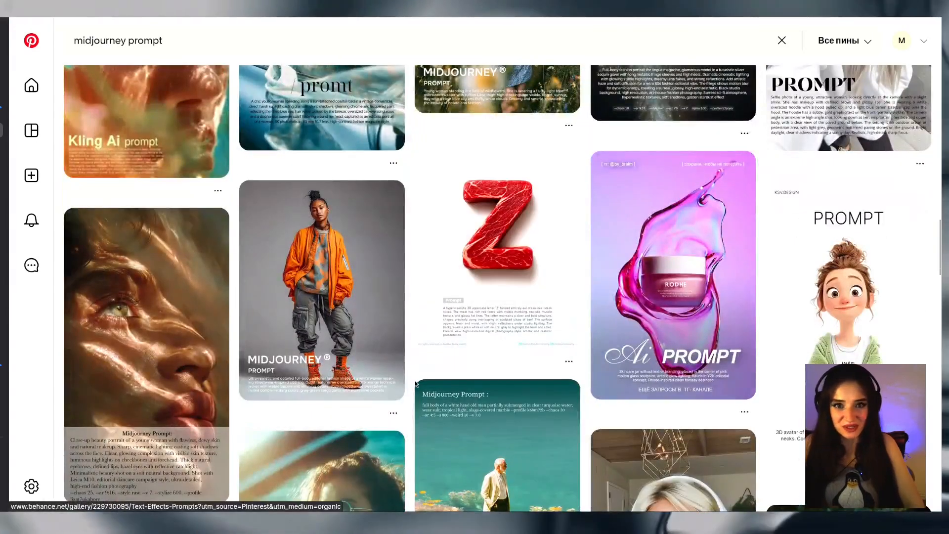
pyautogui.moveTo(457, 349)
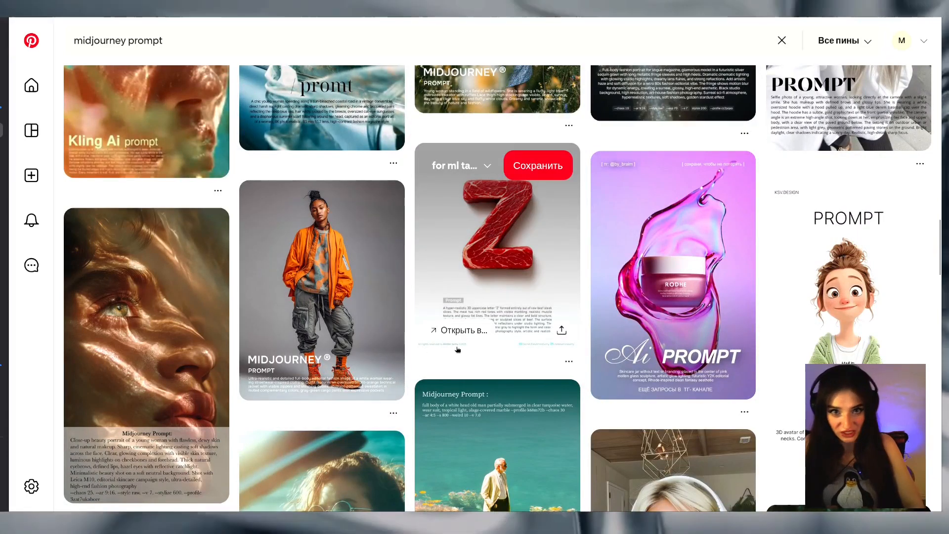
pyautogui.scroll(-5, 457, 349)
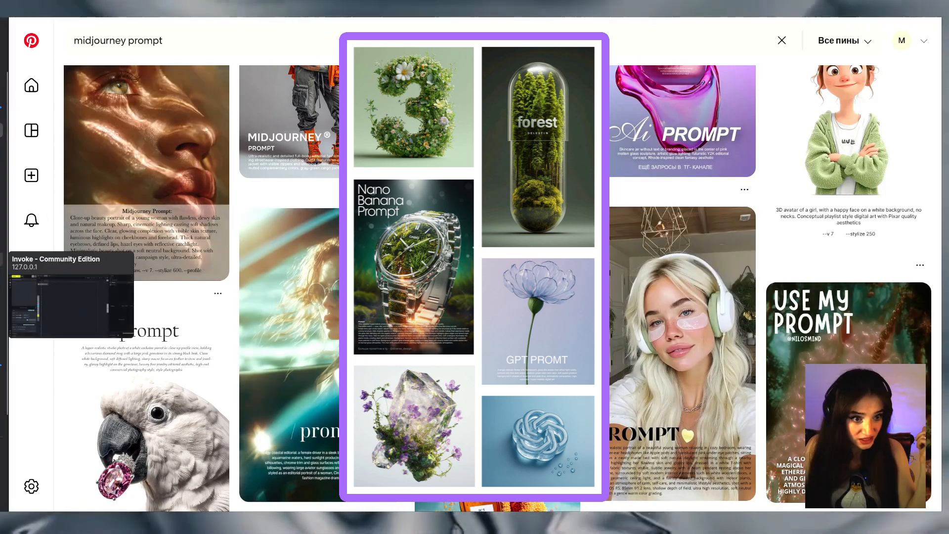
# Switch to Invoke and generate images from "A shield made from 3D abstract iridescent neon glass, glossy finish, the heavy wide chain, red roses grow inside the glass".
pyautogui.click(1, 261)
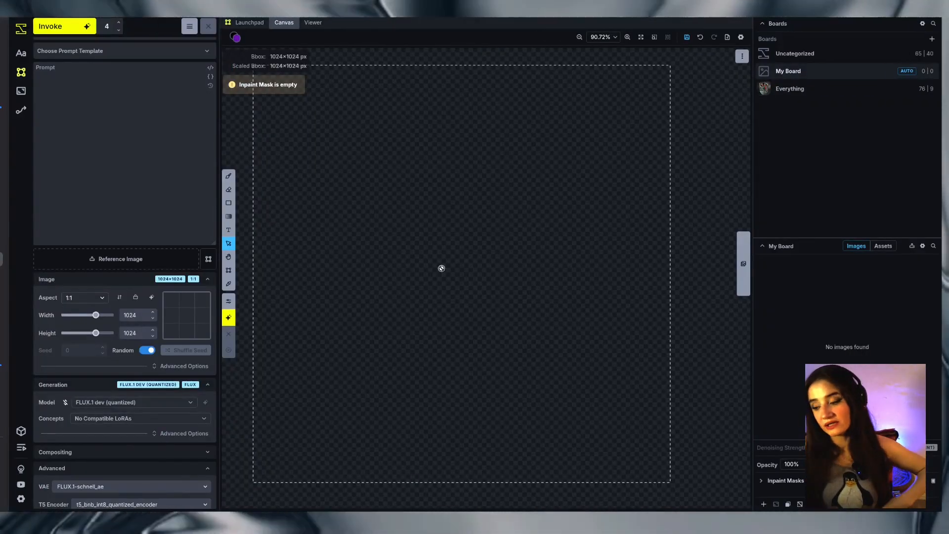
pyautogui.click(92, 78)
pyautogui.write('A shield made from 3D abstract iridescent neon glass,  glossy finish, the heavy wide chain, red roses grow inside the glass')
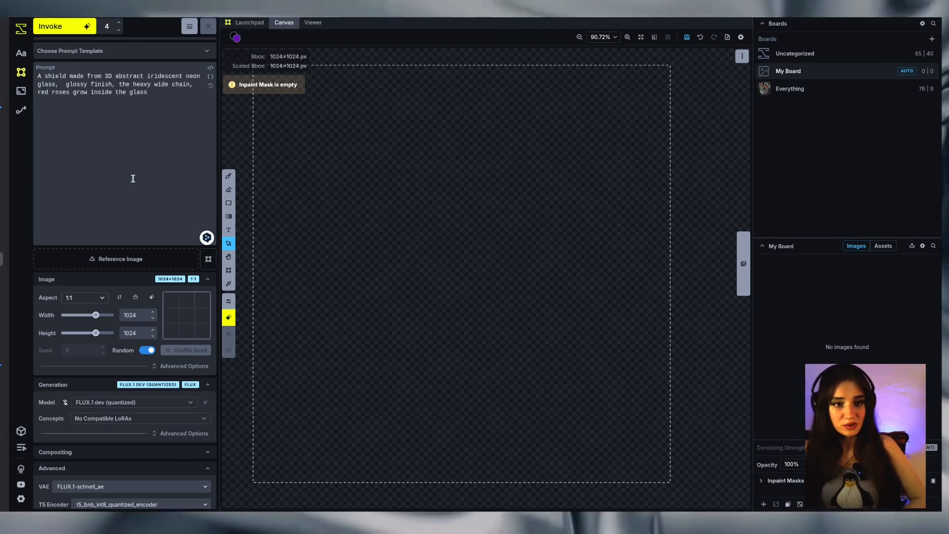
pyautogui.moveTo(114, 26)
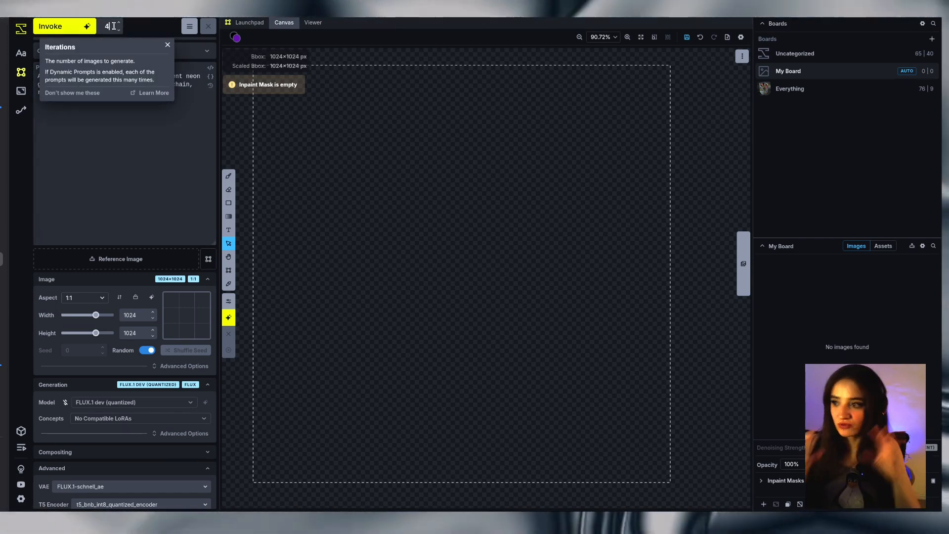
pyautogui.click(133, 165)
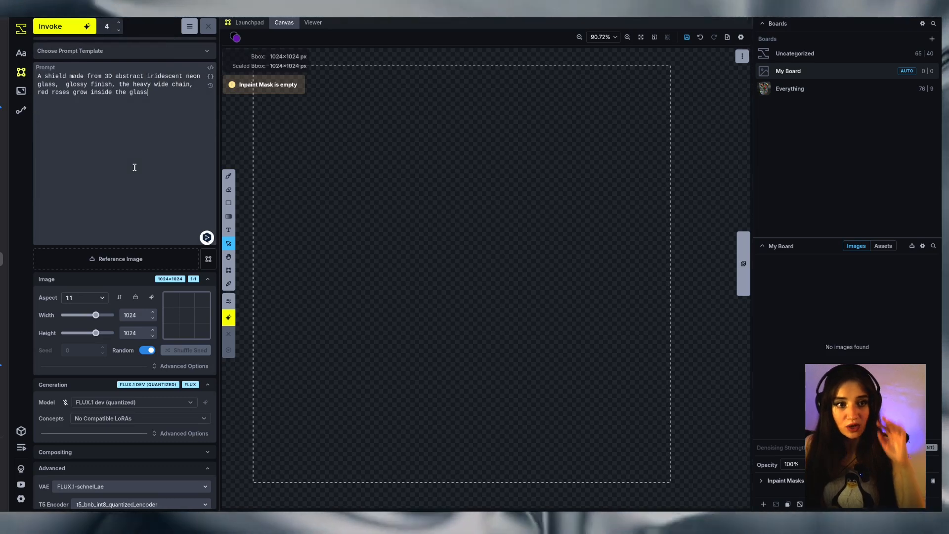
pyautogui.click(59, 32)
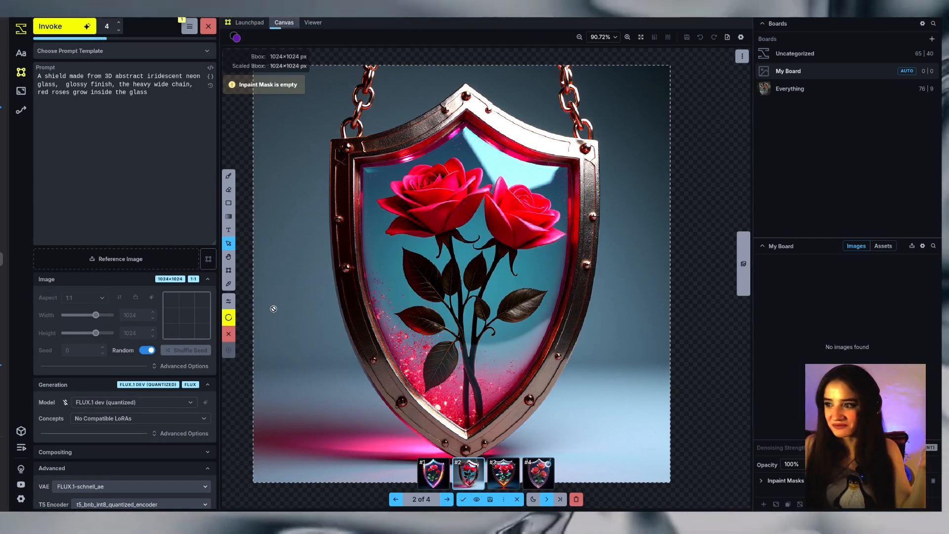
pyautogui.click(503, 471)
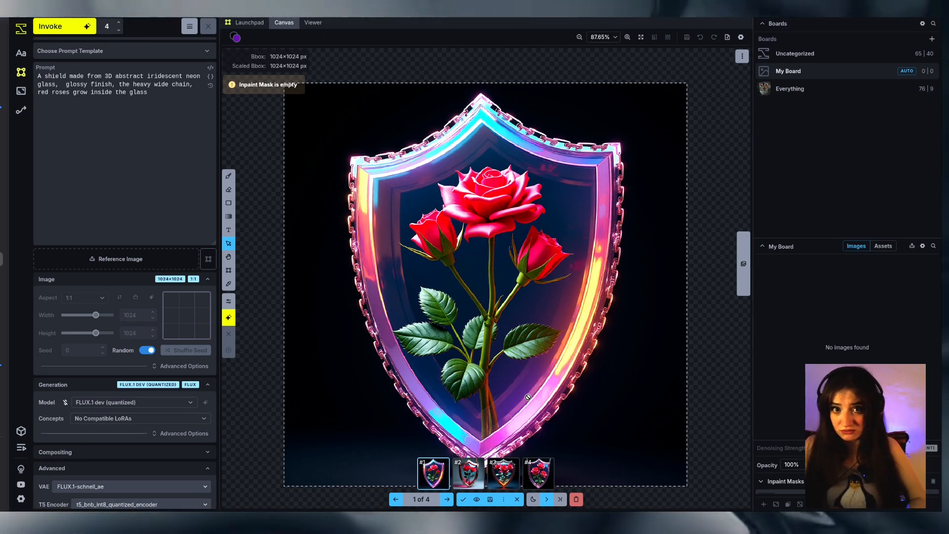
# Look through the installed models in the model manager and view the details of f222VAE.
pyautogui.click(22, 432)
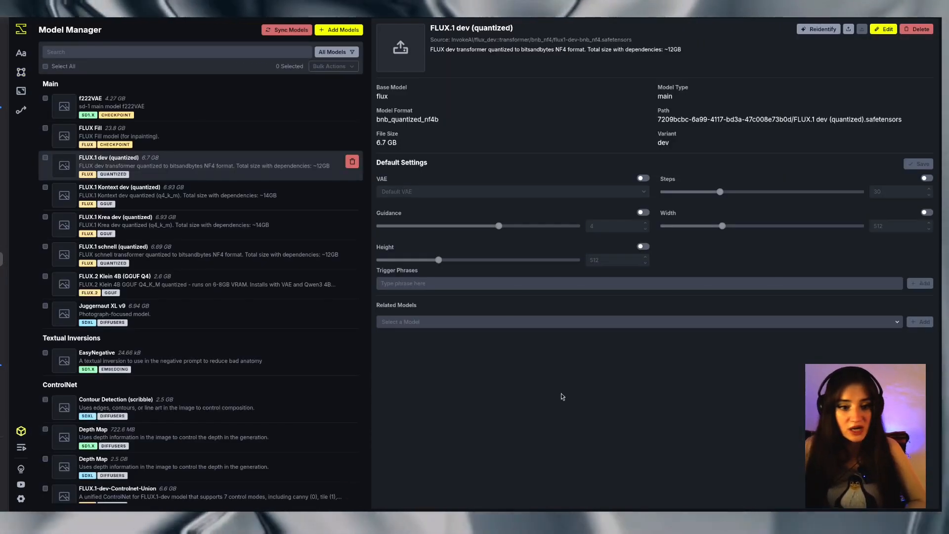
pyautogui.scroll(-15, 217, 348)
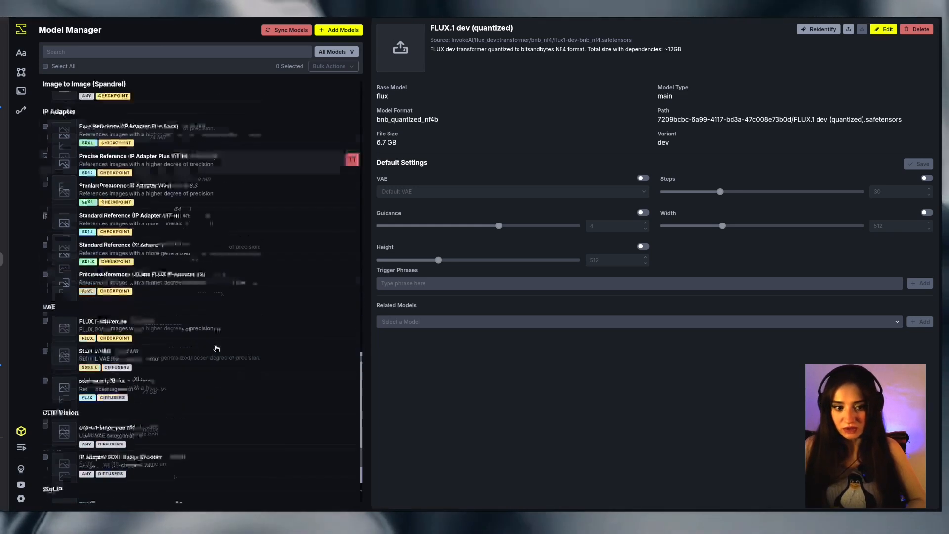
pyautogui.scroll(15, 222, 336)
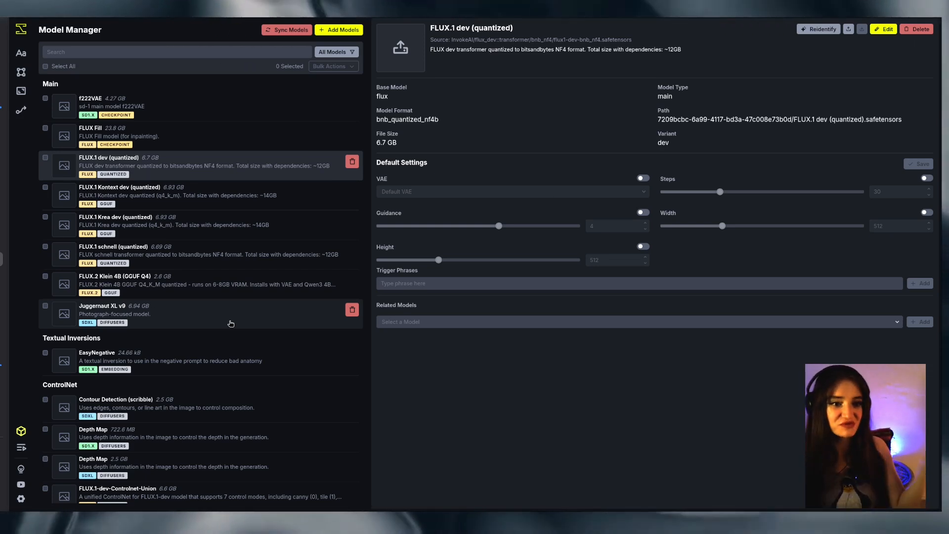
pyautogui.click(69, 104)
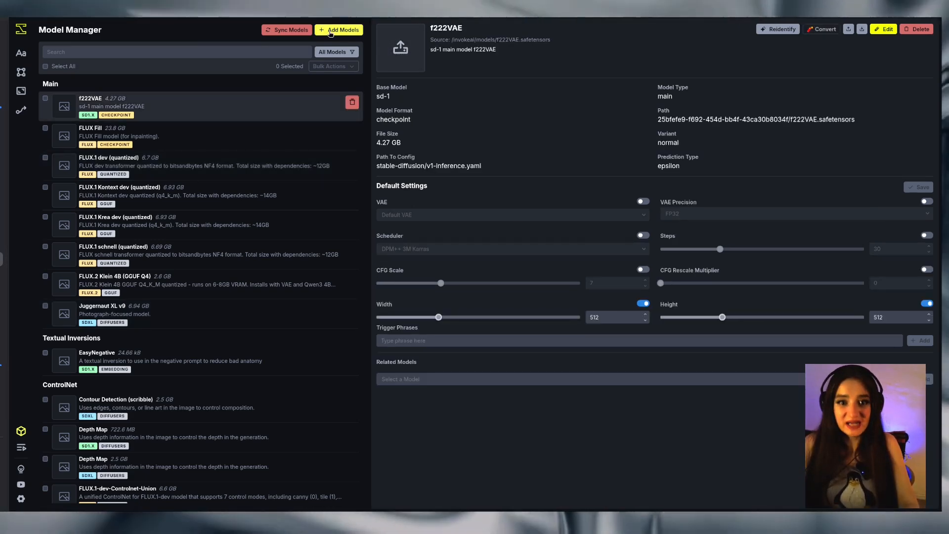
# Examine the starter models and the other installation options for adding models.
pyautogui.click(330, 30)
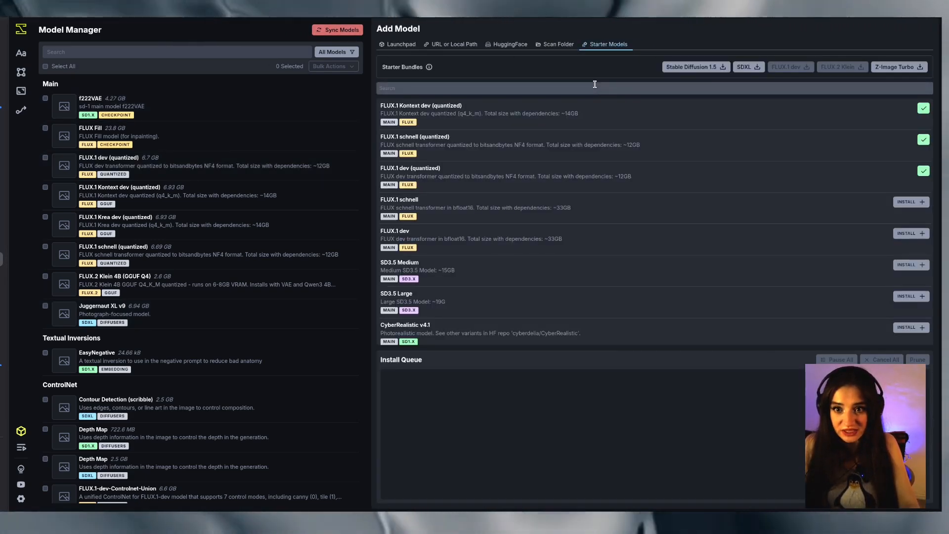
pyautogui.click(420, 48)
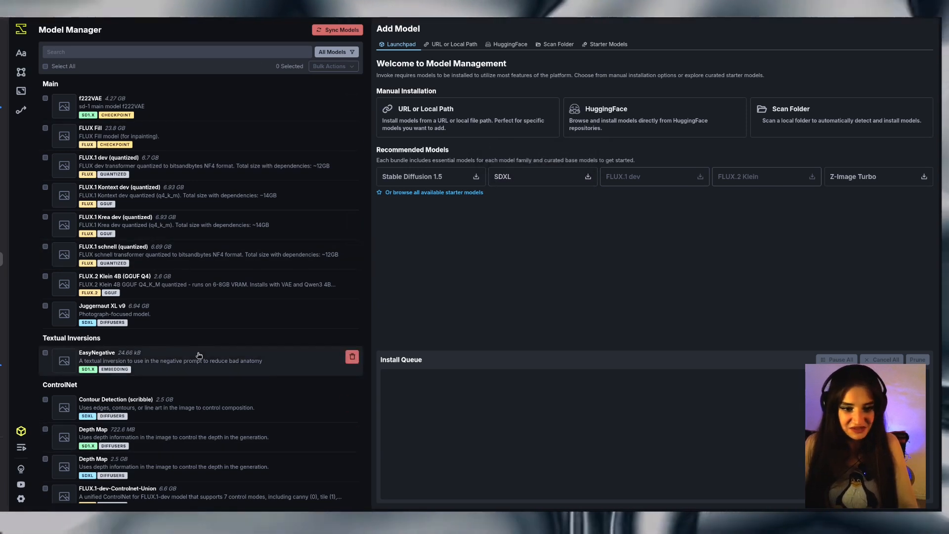
pyautogui.scroll(-3, 198, 460)
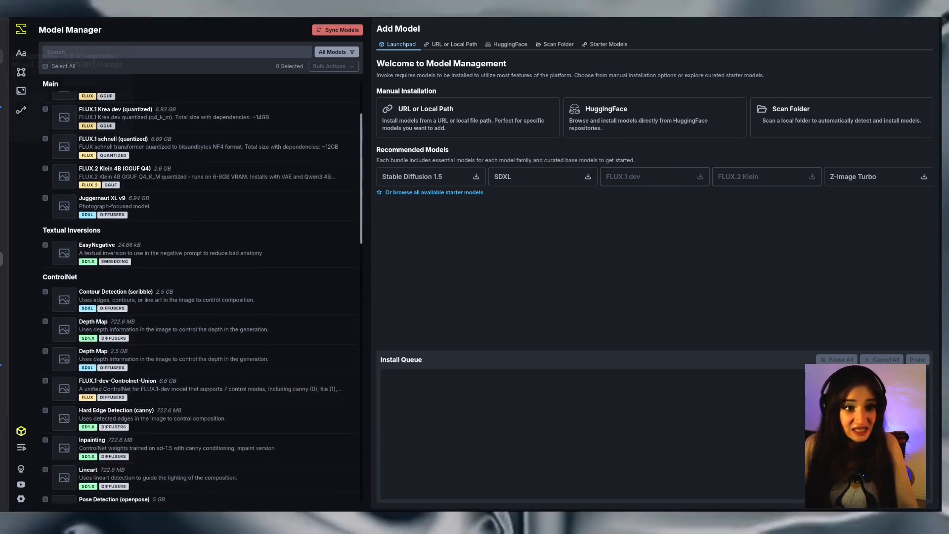
# Return to the canvas and set the generation model to FLUX.2 Klein 4B (GGUF Q4).
pyautogui.click(21, 54)
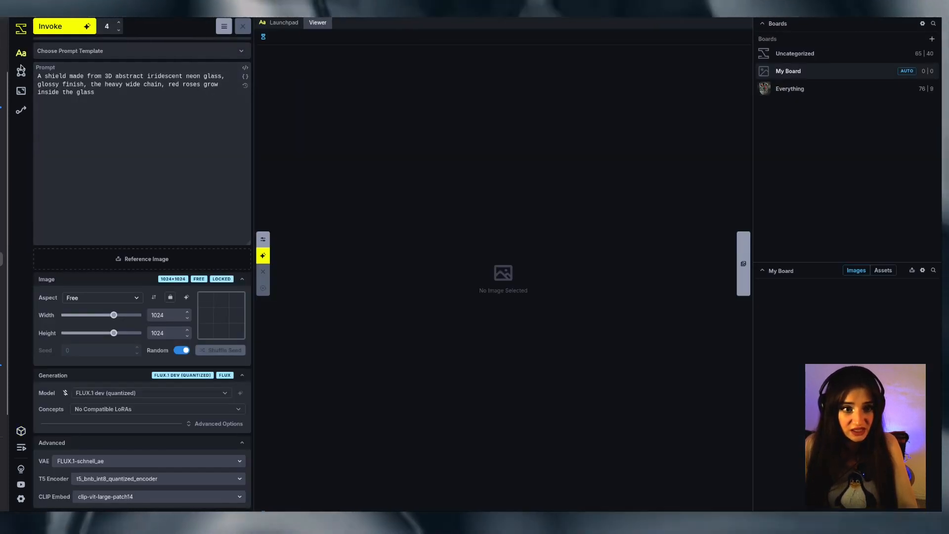
pyautogui.click(20, 72)
pyautogui.scroll(-1, 113, 373)
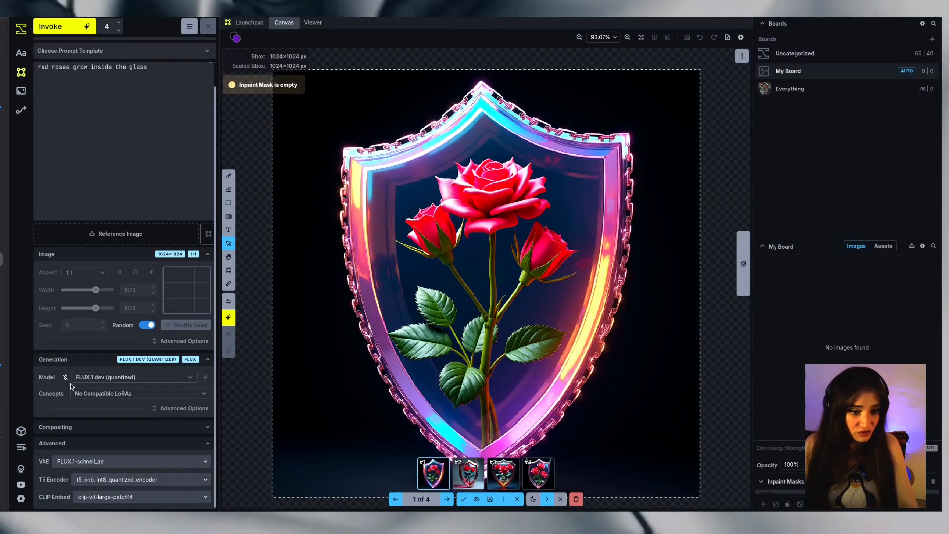
pyautogui.click(106, 377)
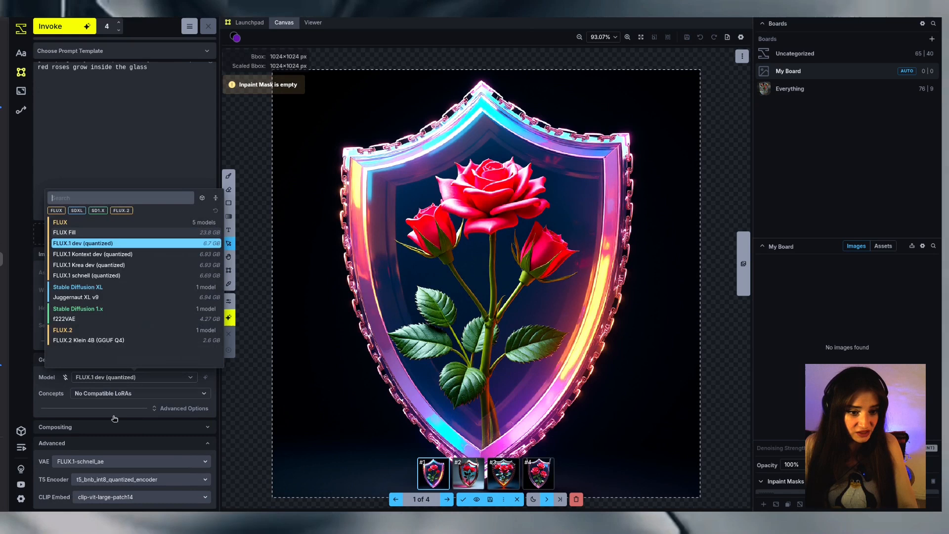
pyautogui.click(90, 343)
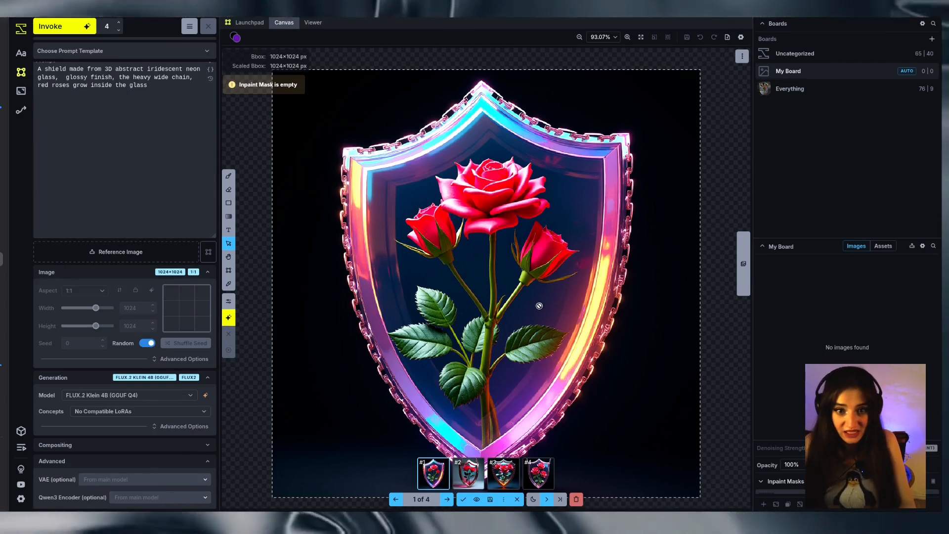
# Discard all staged shield images and try to generate new ones from the same prompt.
pyautogui.click(577, 499)
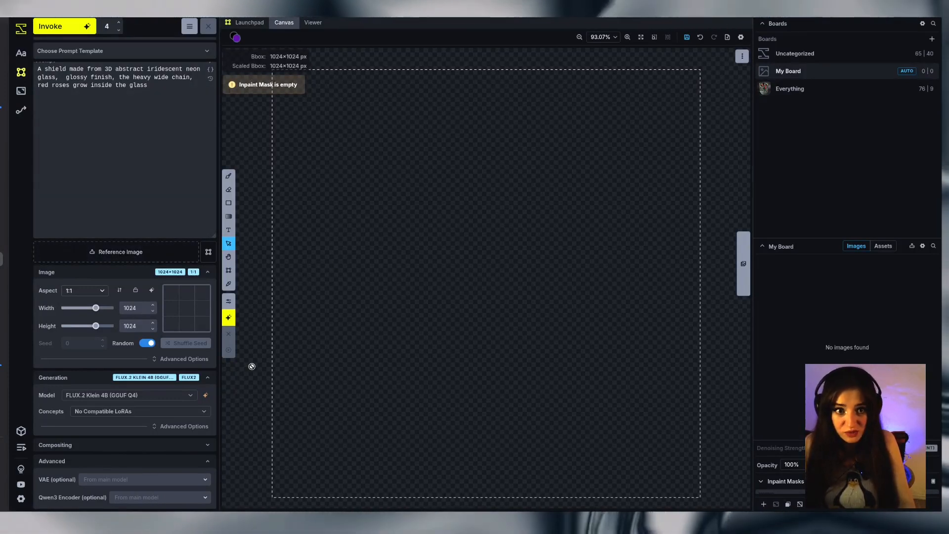
pyautogui.scroll(1, 119, 218)
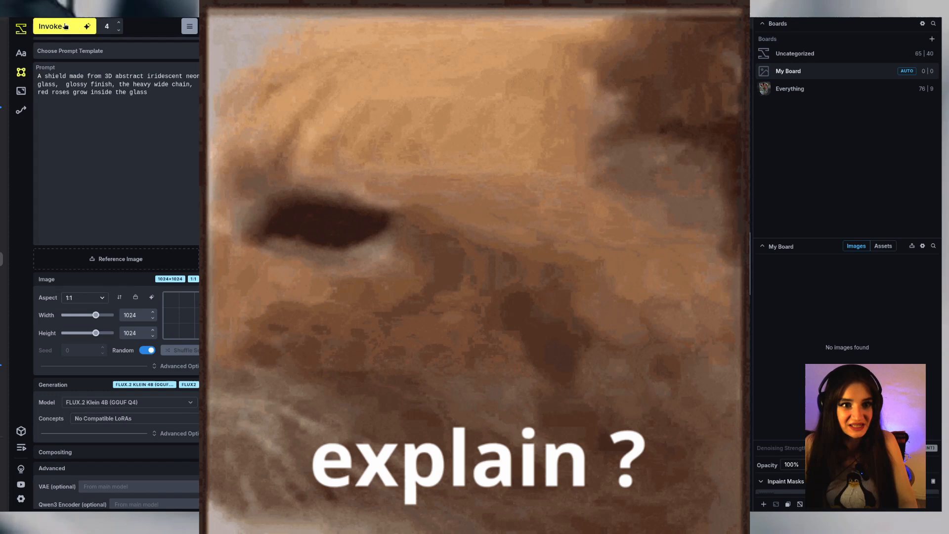
pyautogui.click(91, 26)
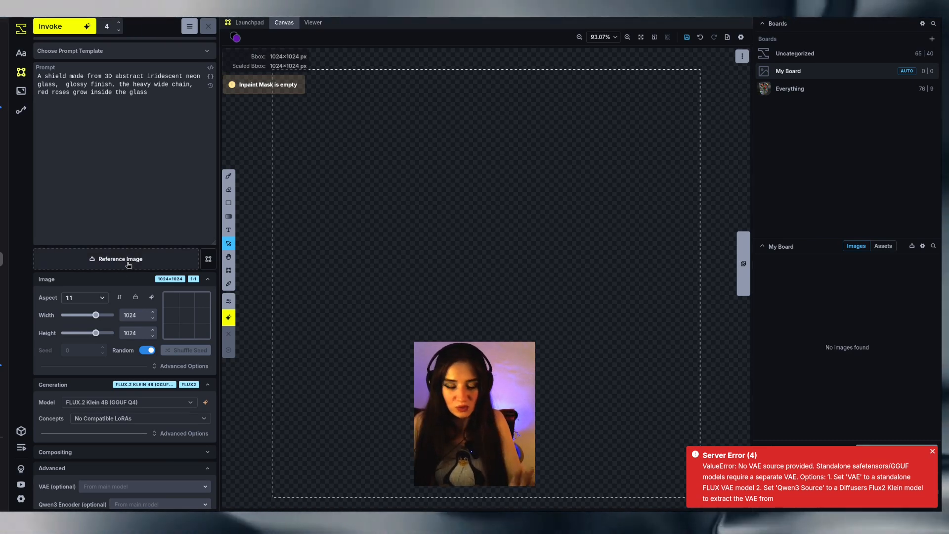
# Set the VAE to FLUX.2 VAE and the Qwen3 encoder to the FLUX.2 Klein Qwen3 4B encoder, and generate the shield images.
pyautogui.scroll(-1, 114, 457)
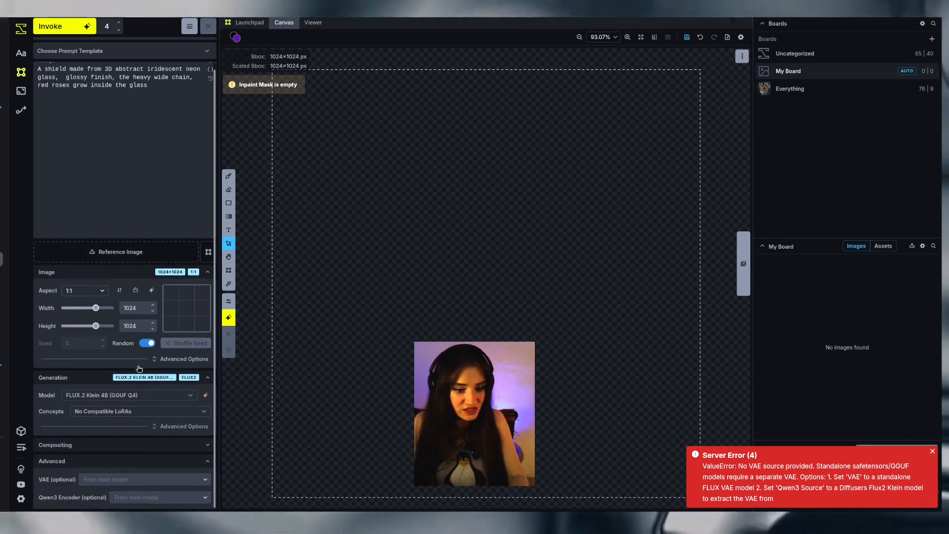
pyautogui.click(121, 479)
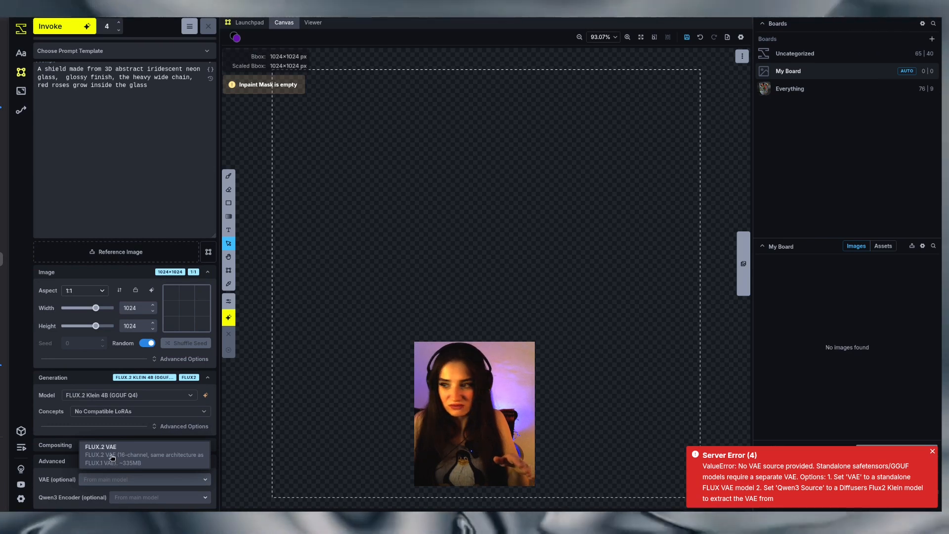
pyautogui.click(119, 466)
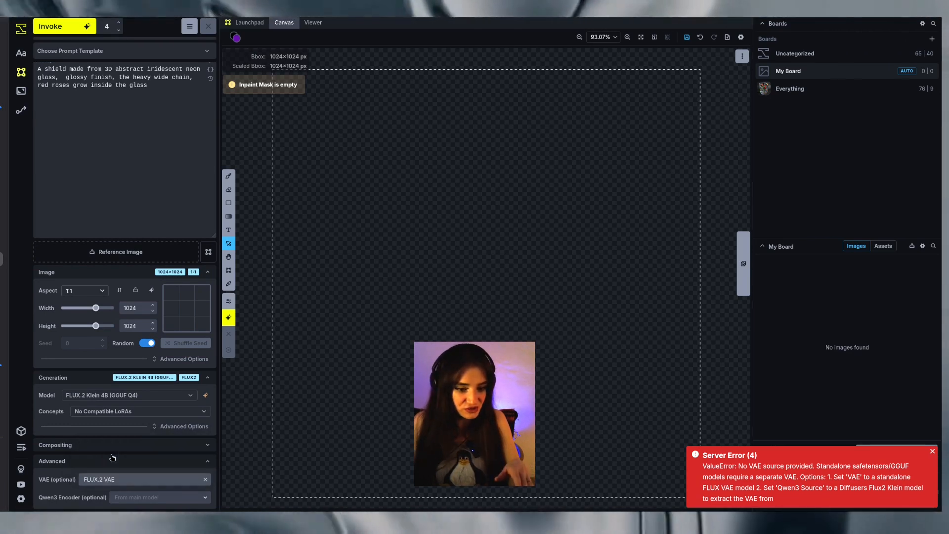
pyautogui.click(126, 497)
pyautogui.click(148, 467)
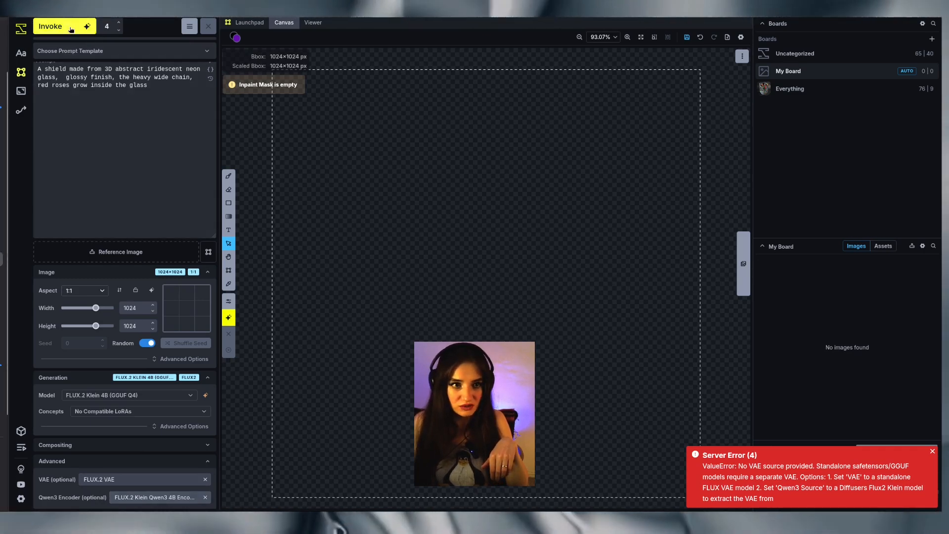
pyautogui.click(54, 27)
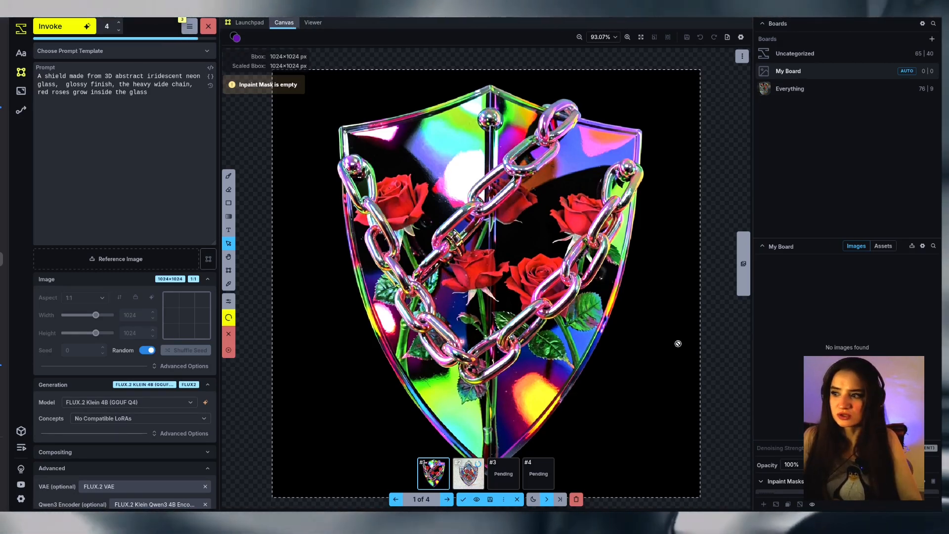
# Compare the generated shield variants, then switch to ChatGPT and read its advice on restructuring the prompt.
pyautogui.click(475, 476)
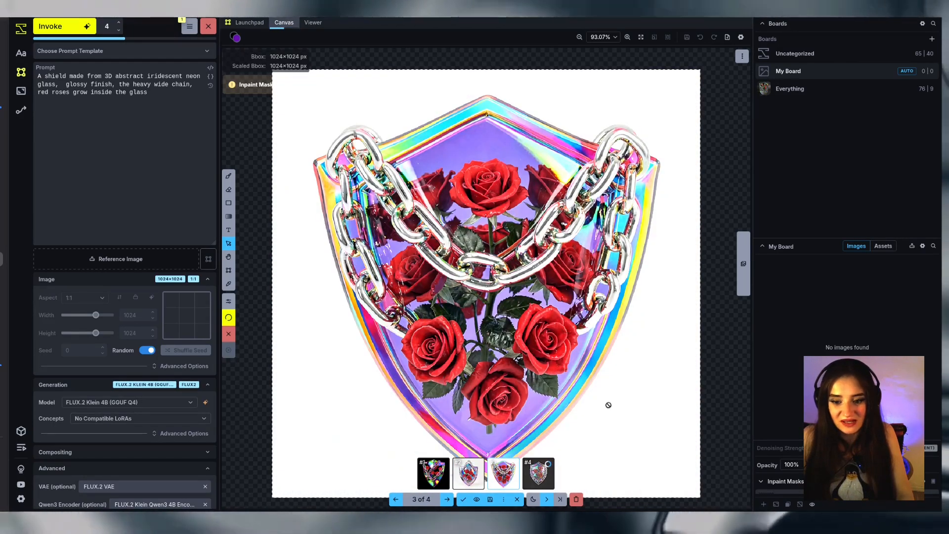
pyautogui.click(539, 470)
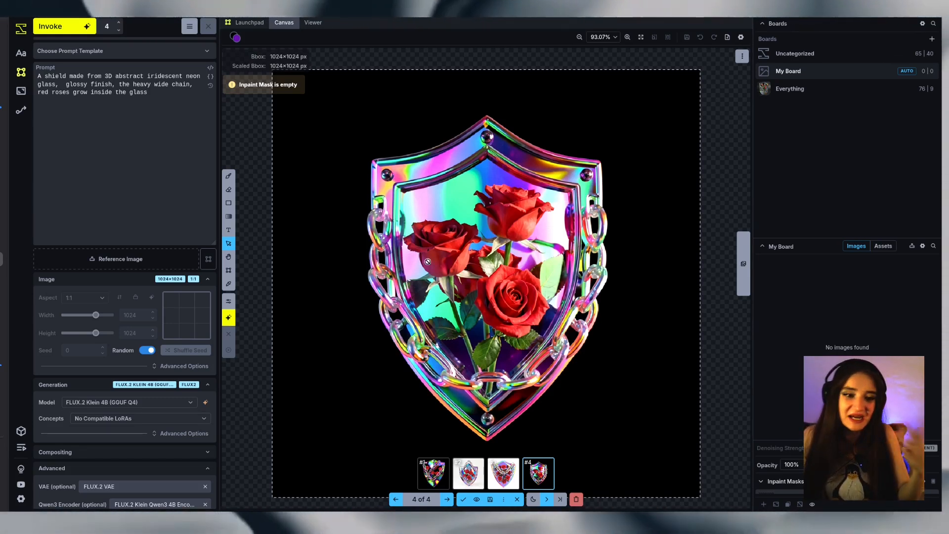
pyautogui.click(1, 283)
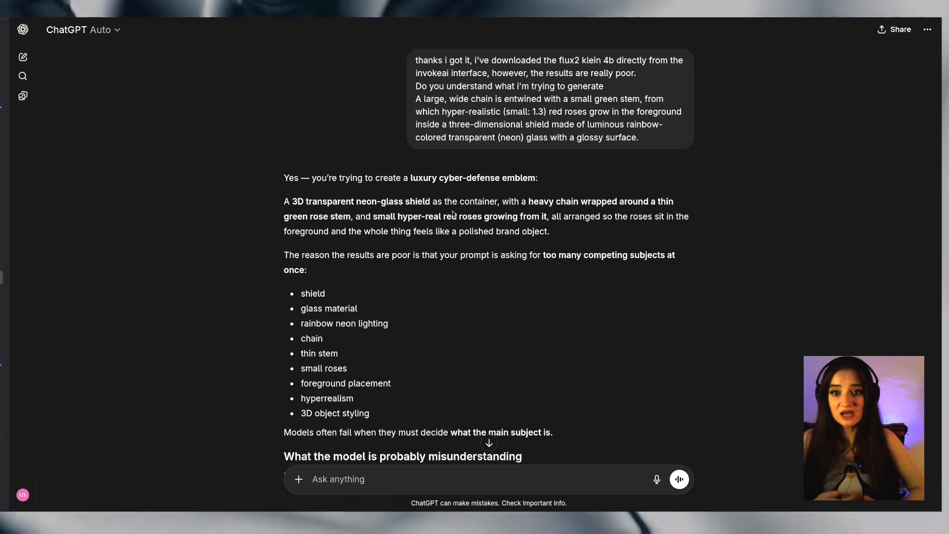
pyautogui.scroll(-9, 453, 213)
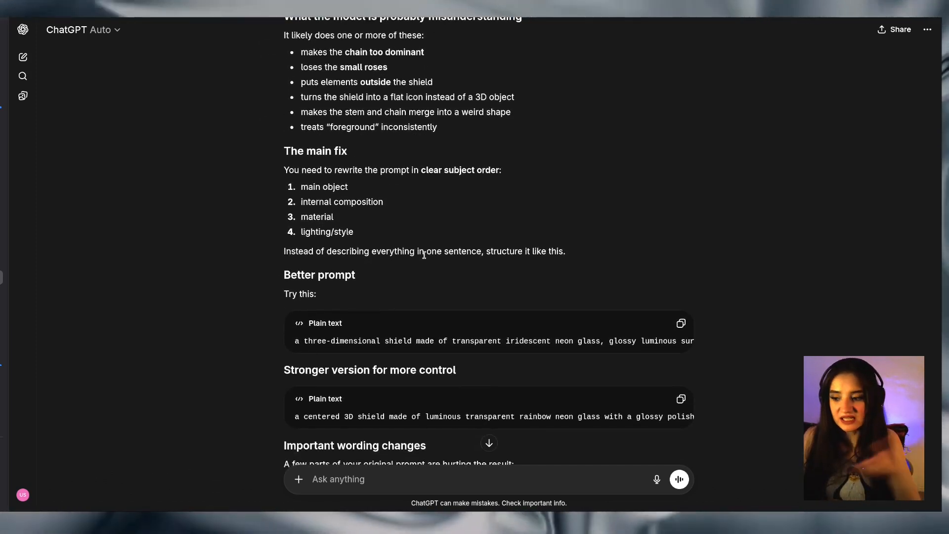
# Back in Invoke, replace the prompt with a hollow iridescent neon glass shield enclosing one ((heavy)) metal chain, rose stem and small red roses, dark neon background.
pyautogui.click(2, 259)
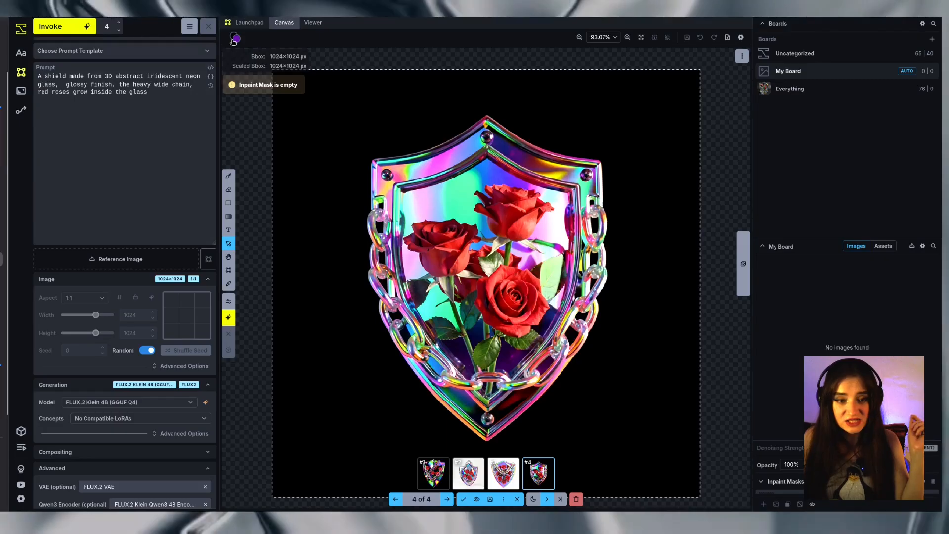
pyautogui.moveTo(165, 110); pyautogui.dragTo(7, 66)
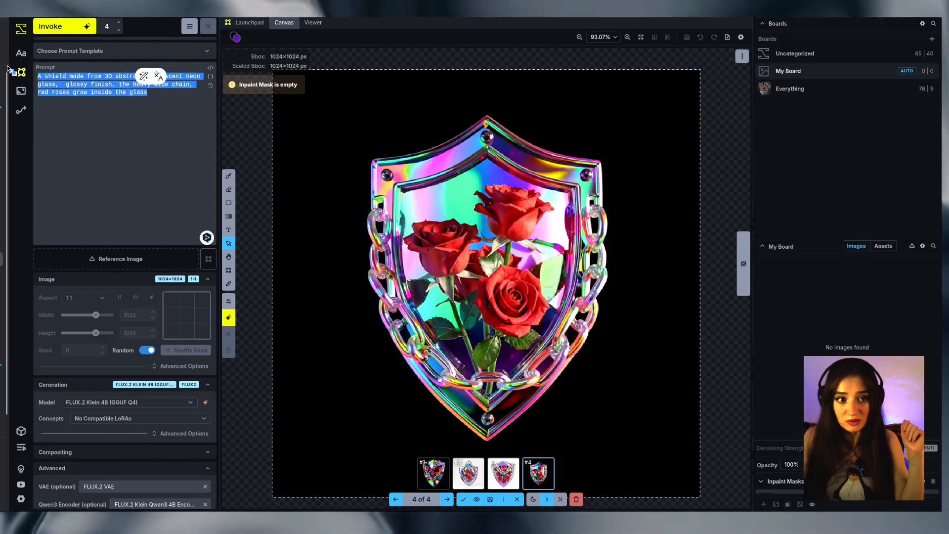
pyautogui.press('BackSpace')
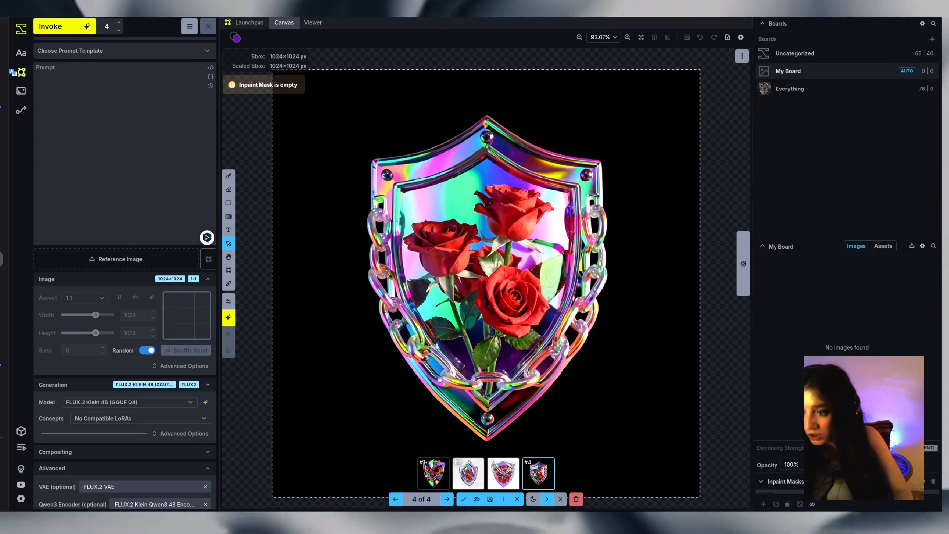
pyautogui.write('a hollow three-dimensional shield made of transparent iridescent neon glass with a glossy surface, the shield acting as a container, cutaway view, enclosed within the shield is one ((heavy)) metal chain, a thin green rose stem growing and wrapping around the chain, small hyper-realistic red roses growing from the stem, all objects completely contained inside the glass shield and visible through the transparent glass, centered composition, dark neon background')
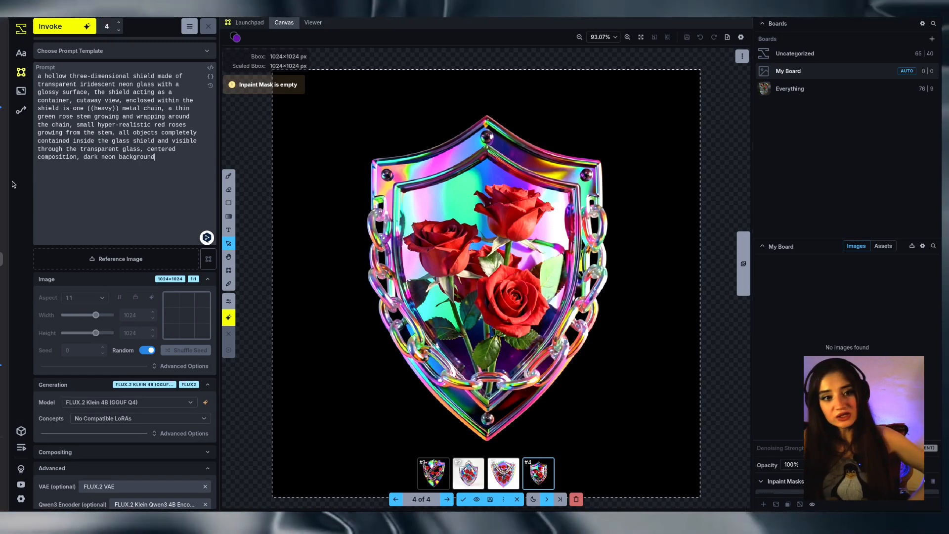
pyautogui.moveTo(85, 108); pyautogui.dragTo(122, 113)
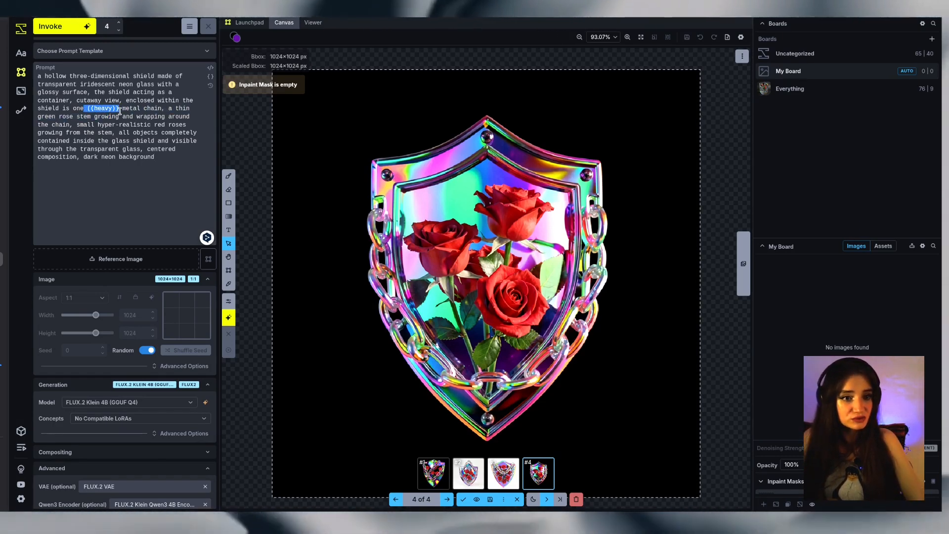
pyautogui.click(102, 184)
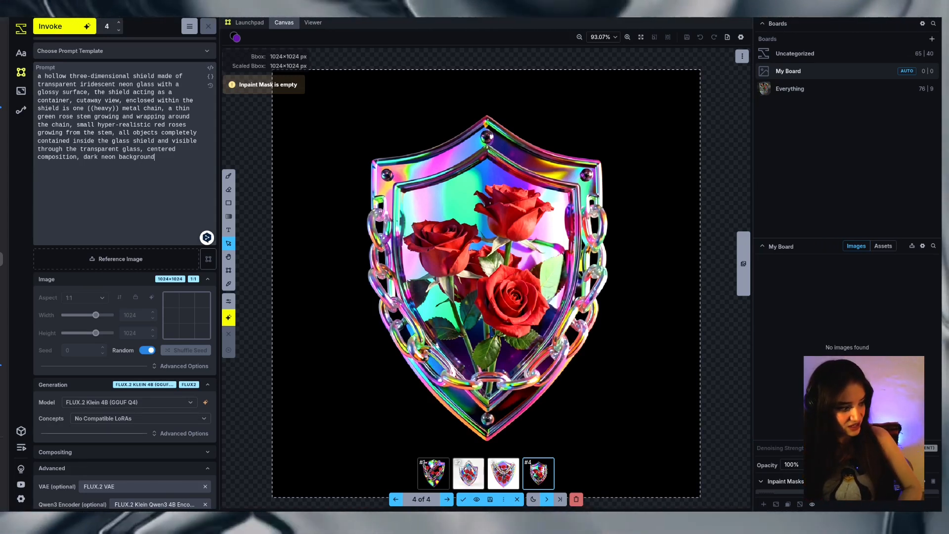
# Discard the staged images, generate four new shields from the rewritten prompt and compare the variants.
pyautogui.click(576, 500)
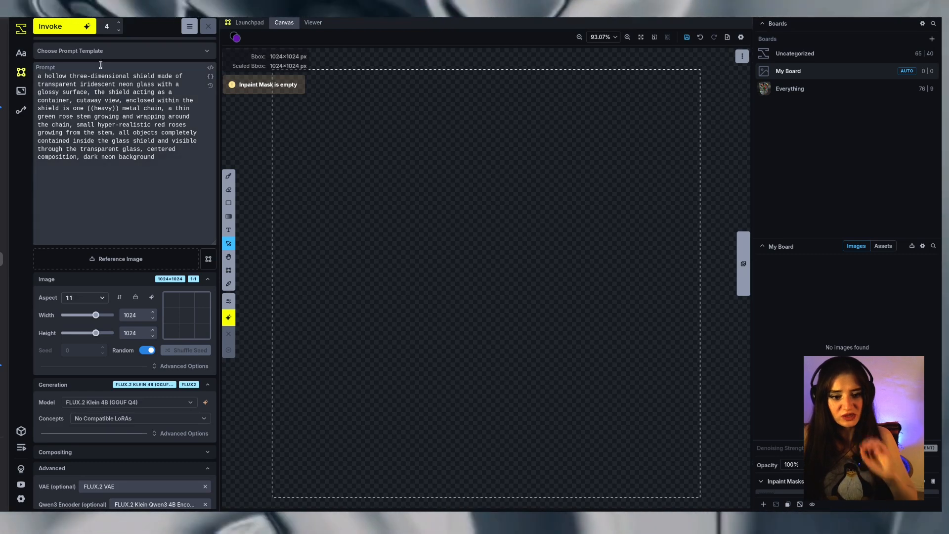
pyautogui.click(77, 26)
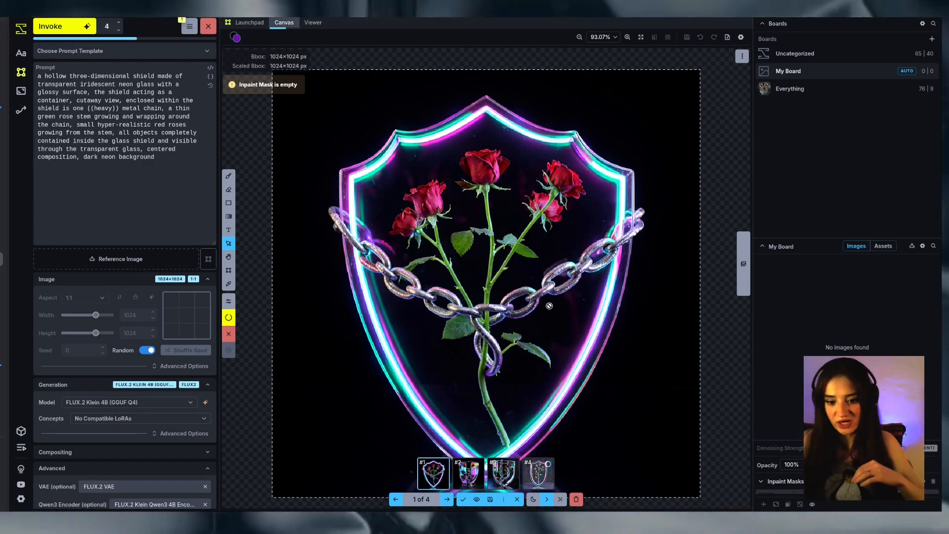
pyautogui.press('Right')
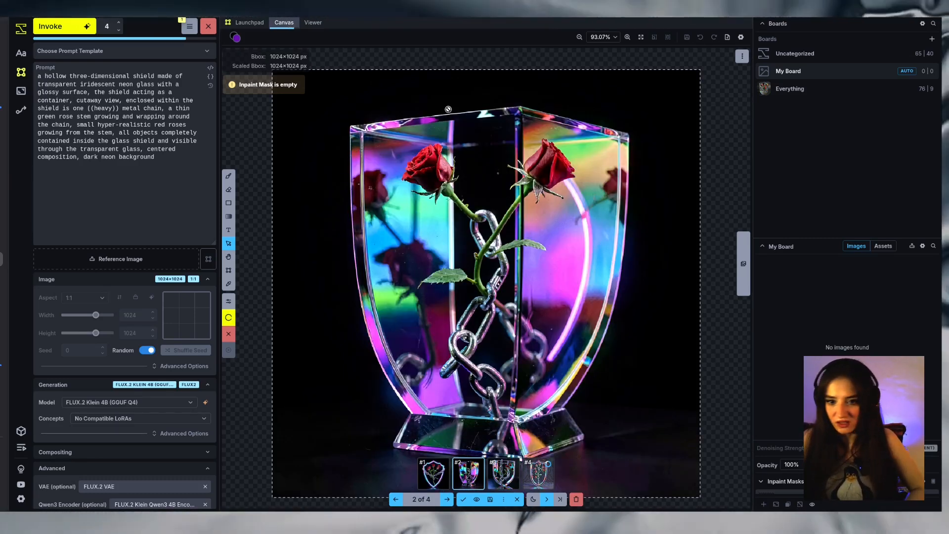
pyautogui.click(491, 473)
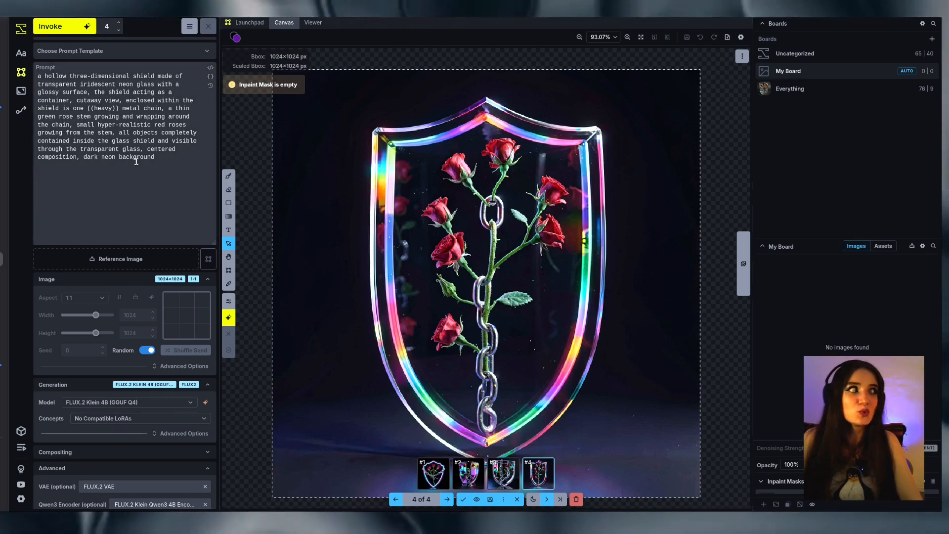
# Start a prompt template with the light-neon-background shield prompt and a negative prompt against outside or floating objects and a broken or open shield.
pyautogui.click(175, 53)
pyautogui.click(175, 53)
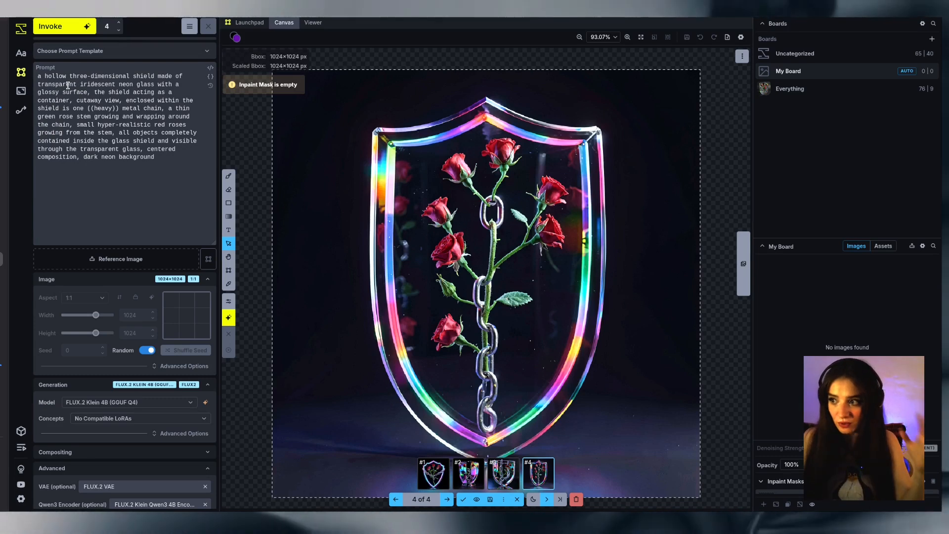
pyautogui.click(175, 52)
pyautogui.click(131, 54)
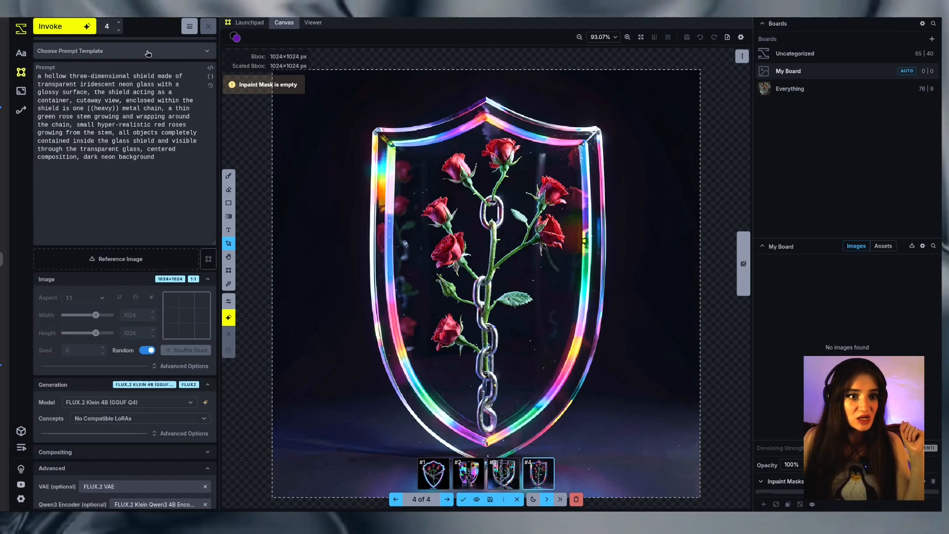
pyautogui.click(130, 53)
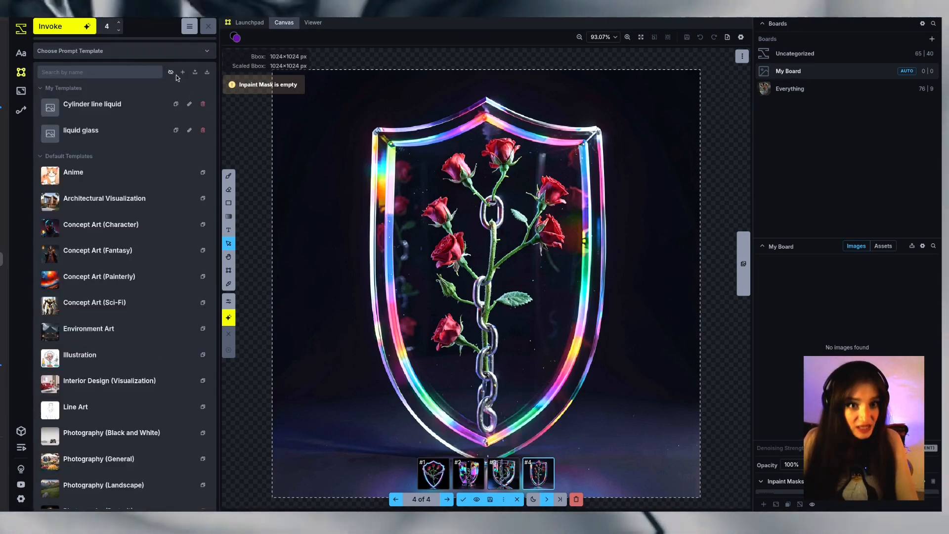
pyautogui.click(183, 75)
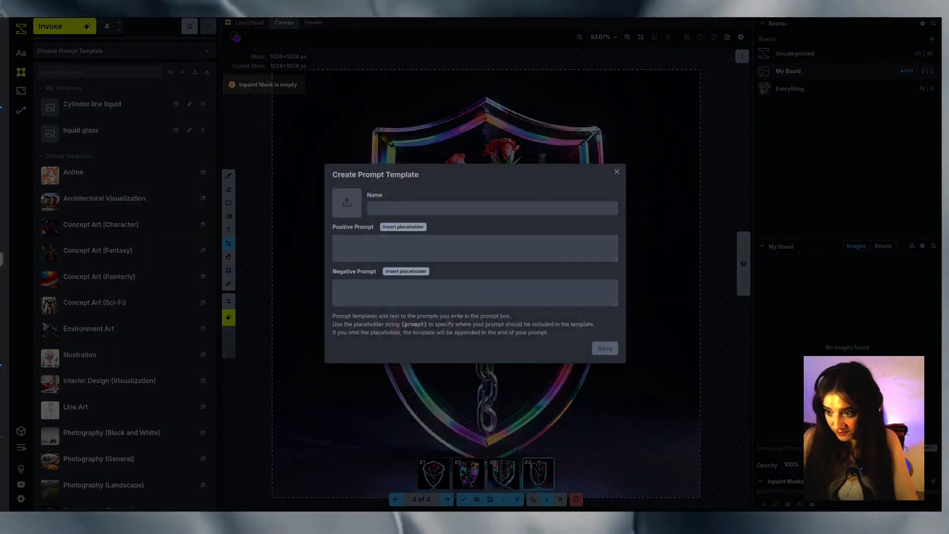
pyautogui.hotkey('ctrl', 'v')
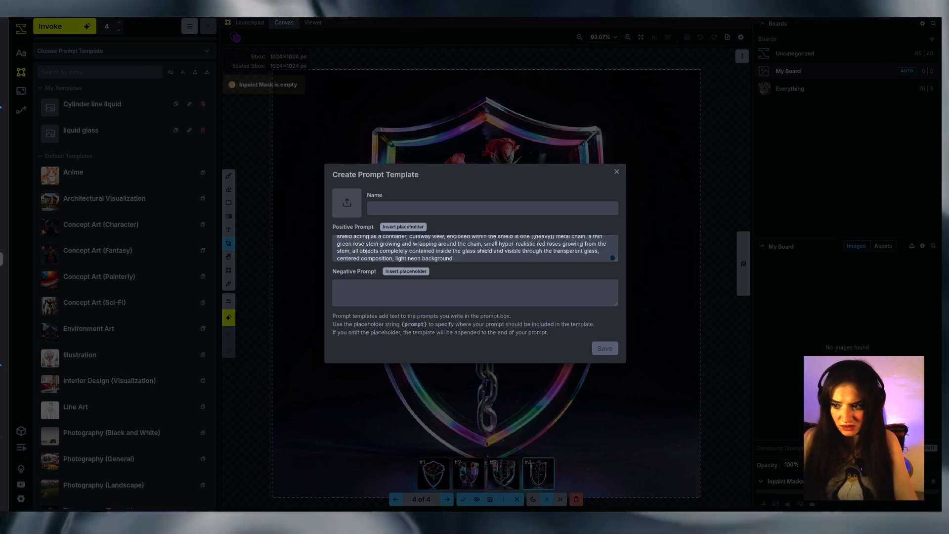
pyautogui.click(346, 298)
pyautogui.write('objects outside the shield, roses outside, chain outside, floating objects, broken shield, open shield')
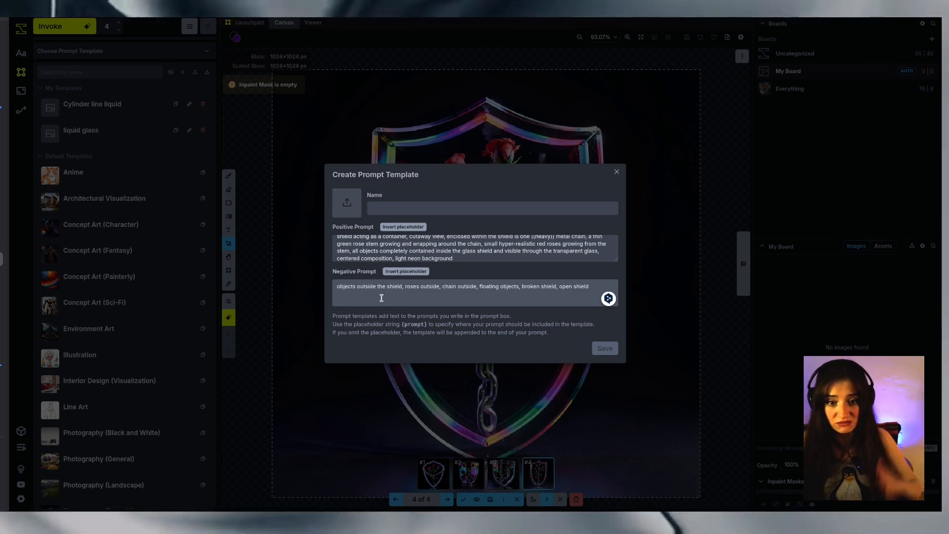
# Save the prompt template as Roses & Shield and apply it with an empty prompt and a cleared canvas.
pyautogui.click(390, 210)
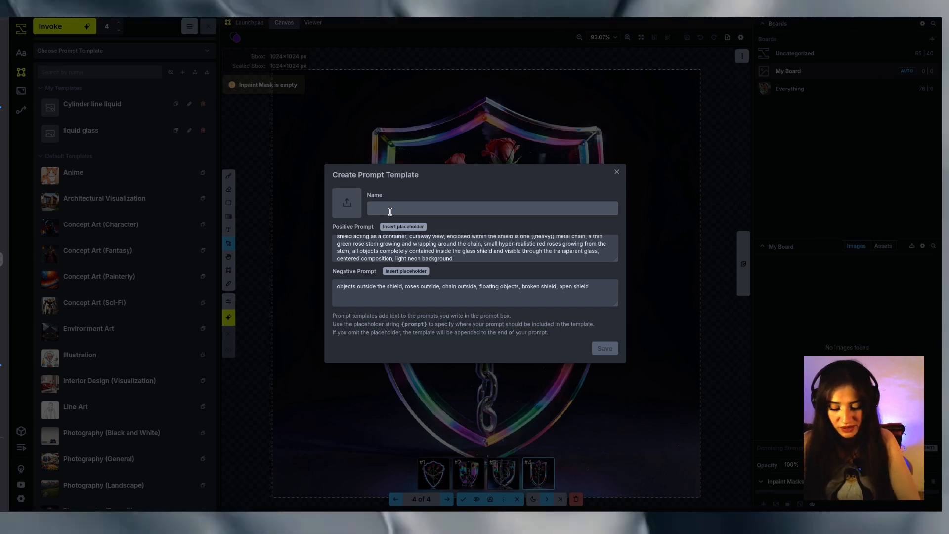
pyautogui.write('S')
pyautogui.write('oses')
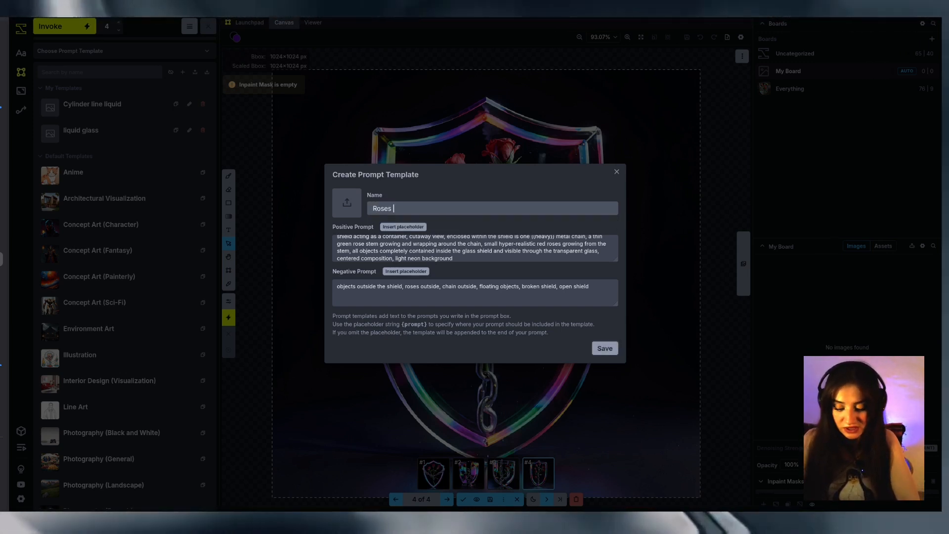
pyautogui.write('eld')
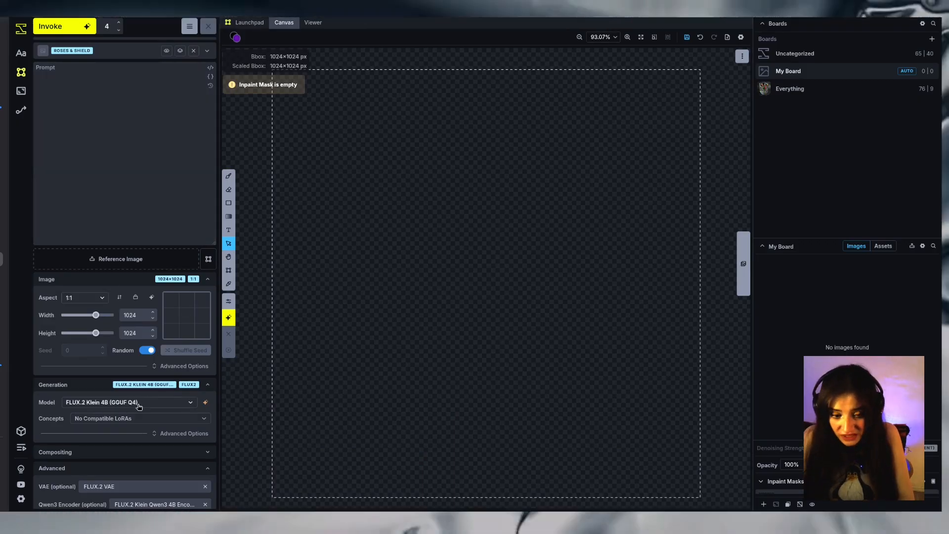
# Generate four images from the Roses & Shield template with FLUX.2 Klein 4B and view the variants.
pyautogui.scroll(-1, 144, 480)
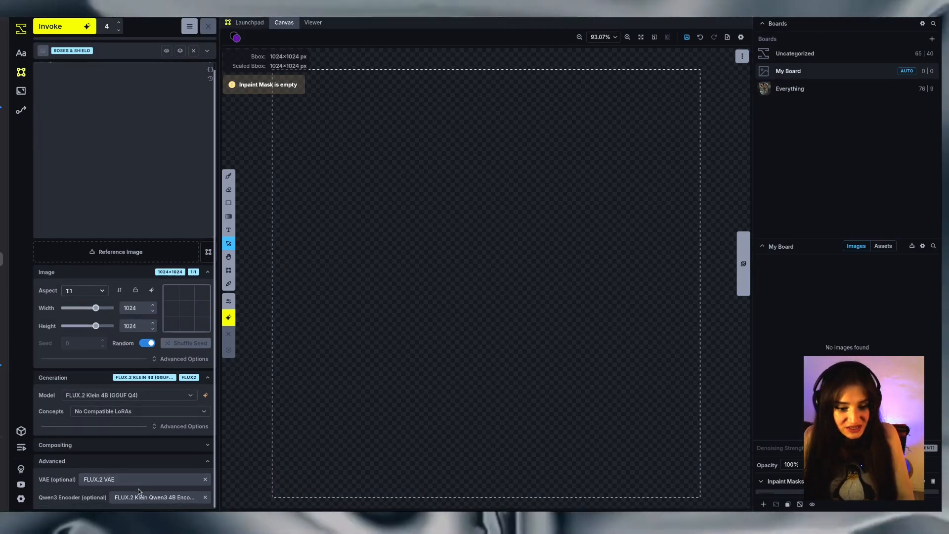
pyautogui.scroll(1, 93, 466)
pyautogui.click(68, 22)
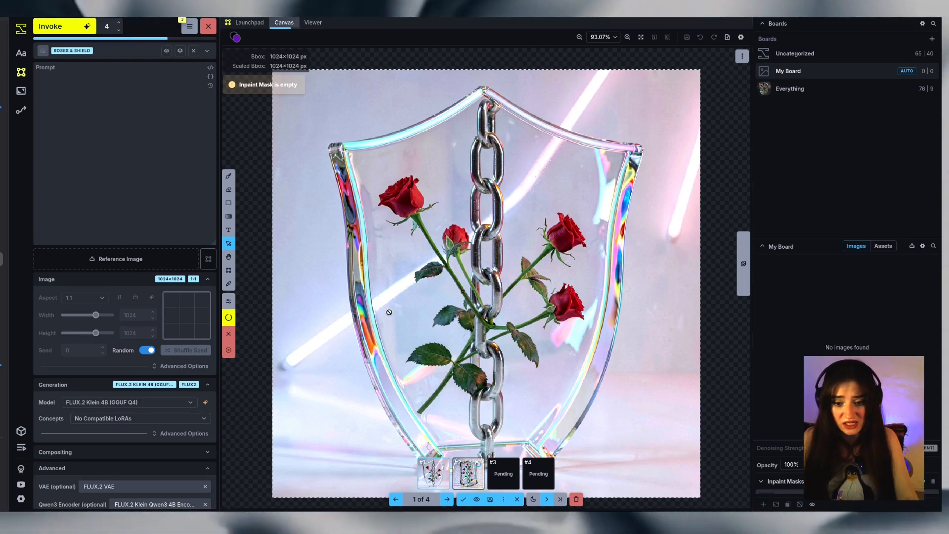
pyautogui.click(467, 470)
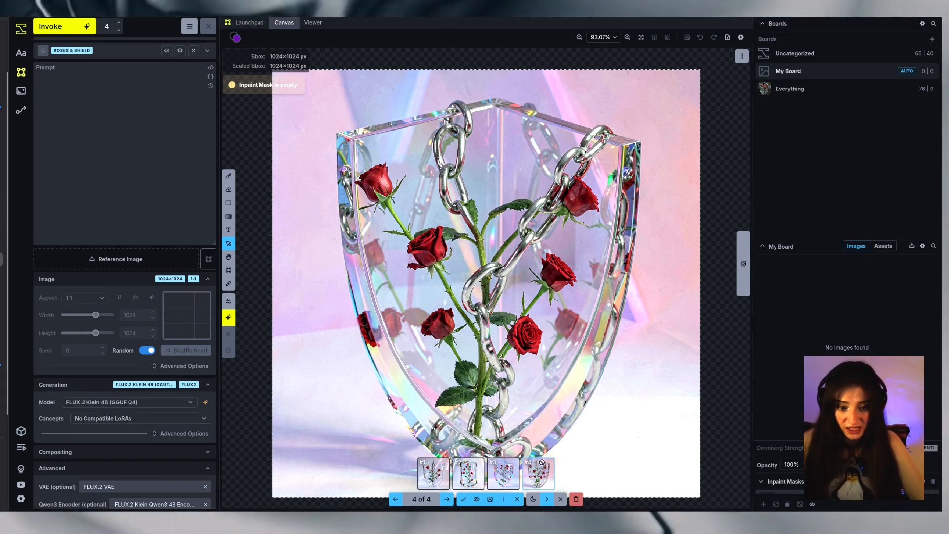
# Discard the staged images, set the generation model to Juggernaut XL v9 and generate four images from the same template.
pyautogui.click(576, 500)
pyautogui.click(114, 402)
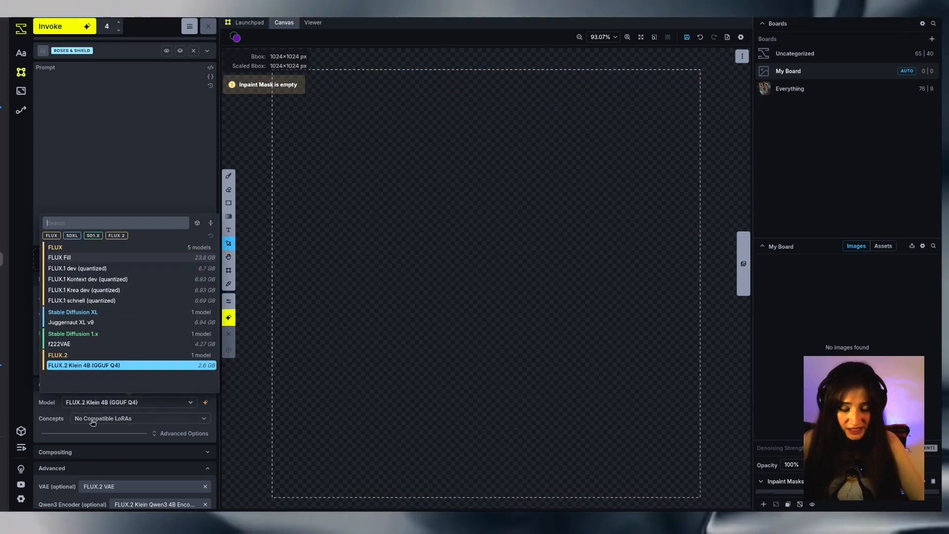
pyautogui.click(86, 323)
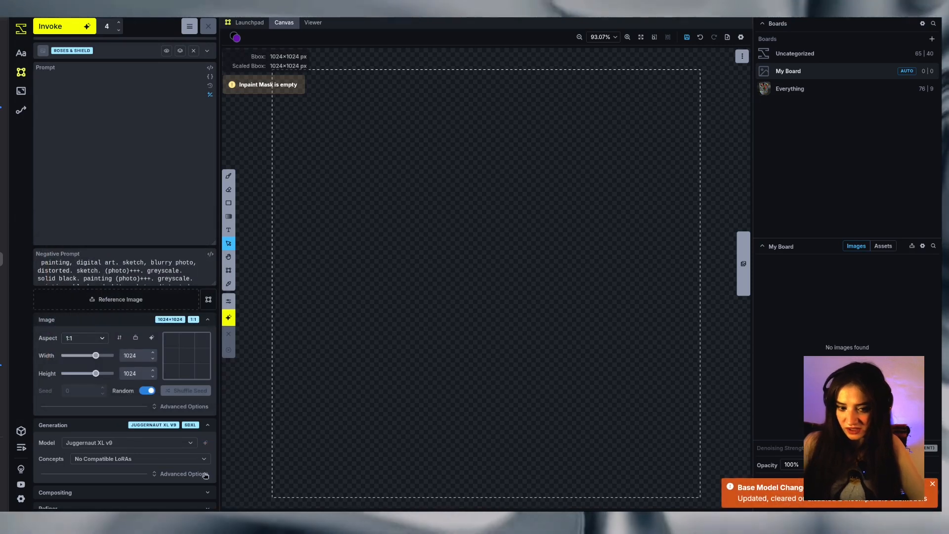
pyautogui.scroll(-1, 125, 233)
pyautogui.scroll(1, 125, 233)
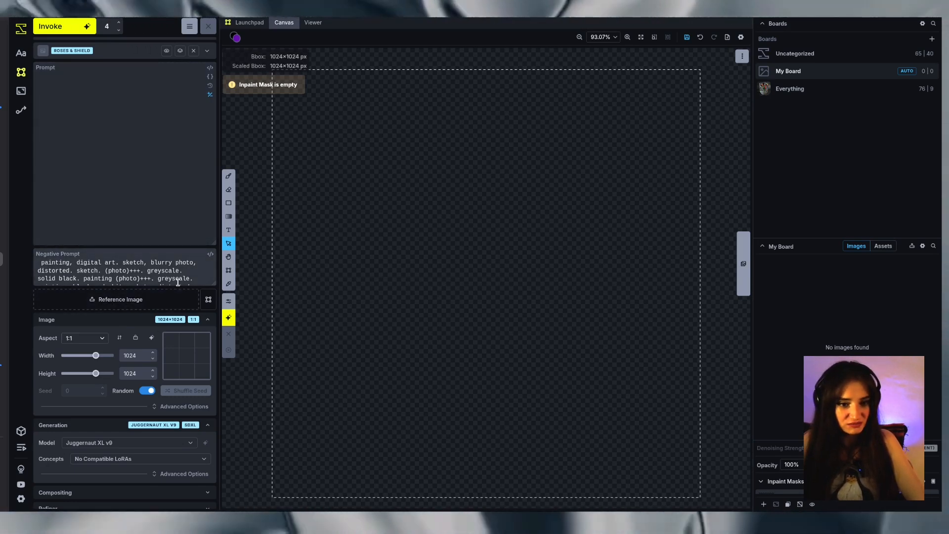
pyautogui.click(64, 27)
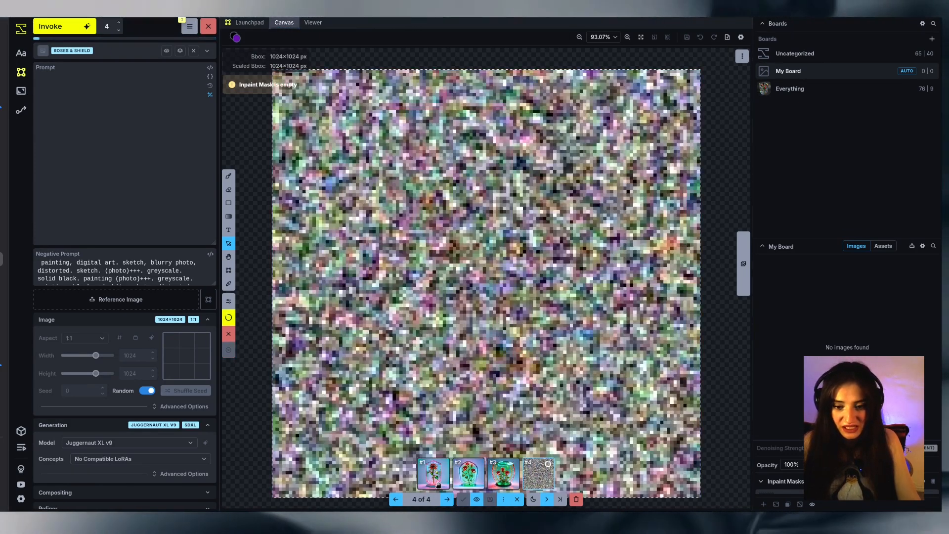
# Compare the four rose and glass variants generated with Juggernaut XL v9.
pyautogui.click(438, 482)
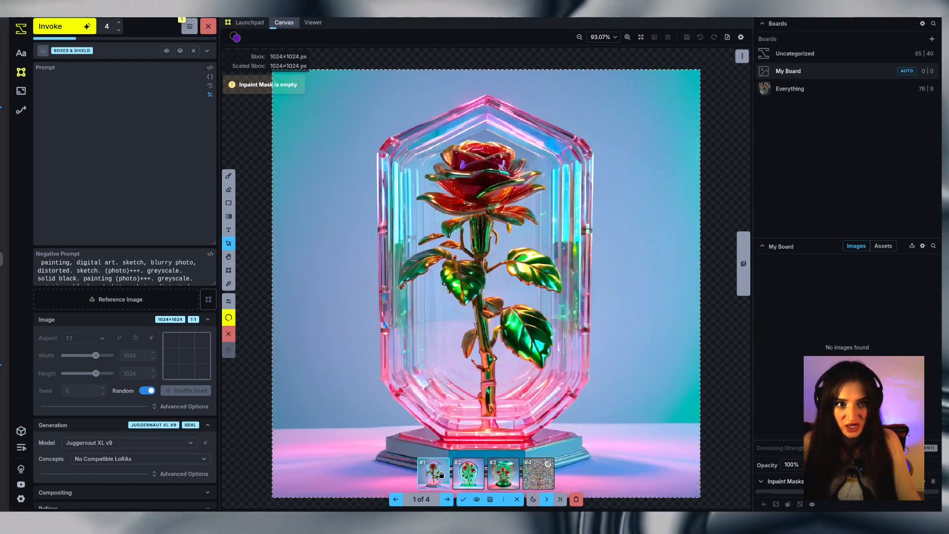
pyautogui.click(467, 475)
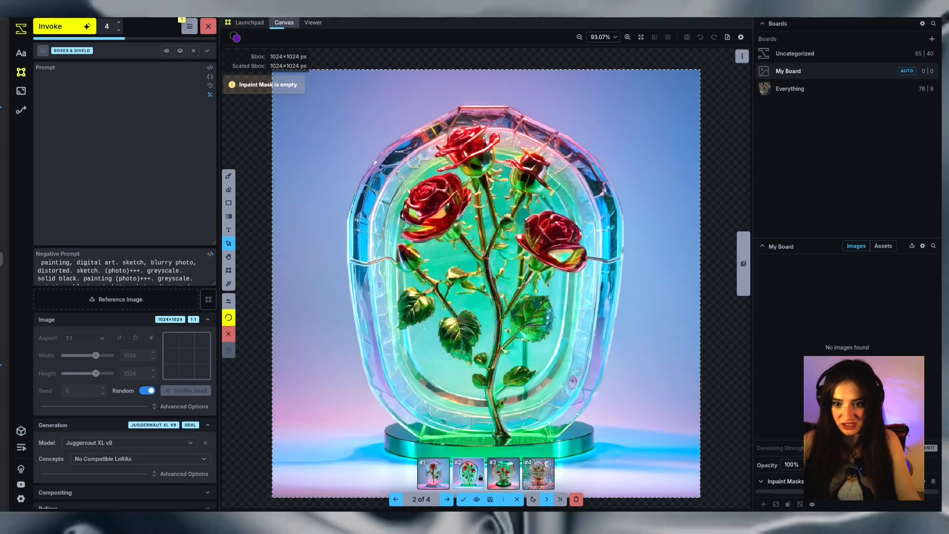
pyautogui.click(500, 478)
pyautogui.click(464, 471)
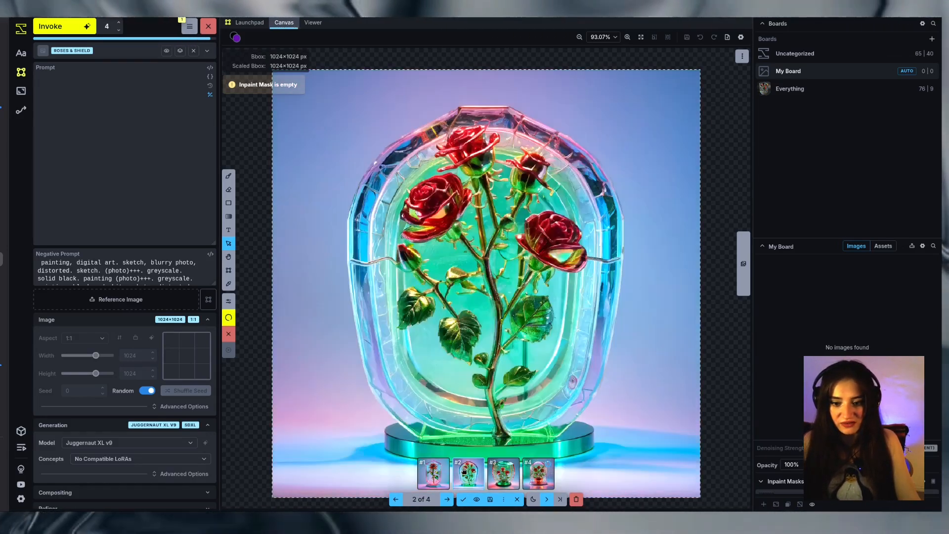
pyautogui.click(433, 475)
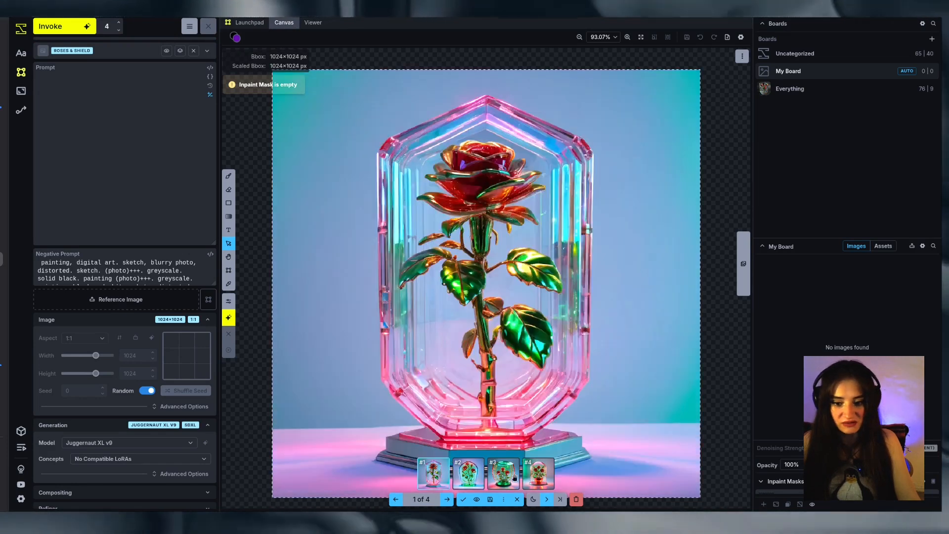
pyautogui.click(548, 473)
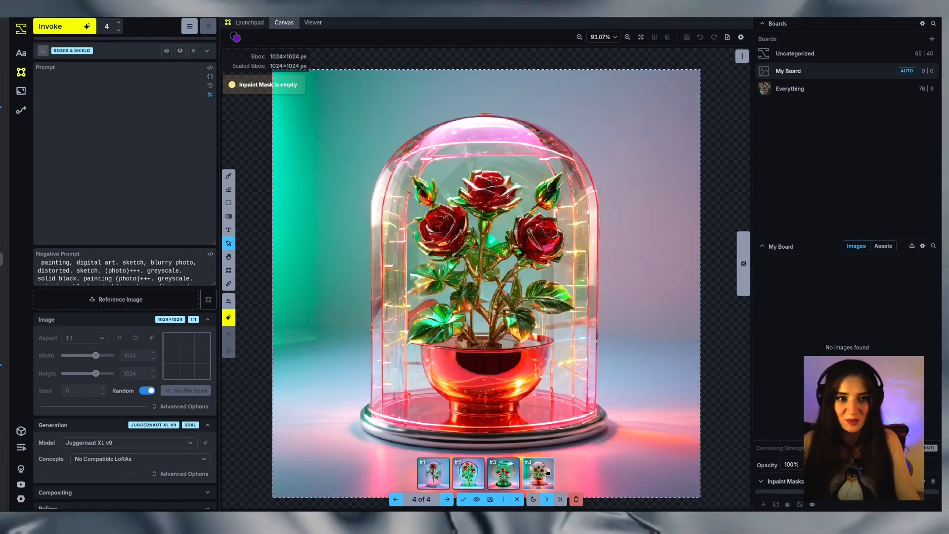
# Set the generation model to FLUX.2 Klein 4B (GGUF Q4) and discard the staged dome and rose images.
pyautogui.click(129, 442)
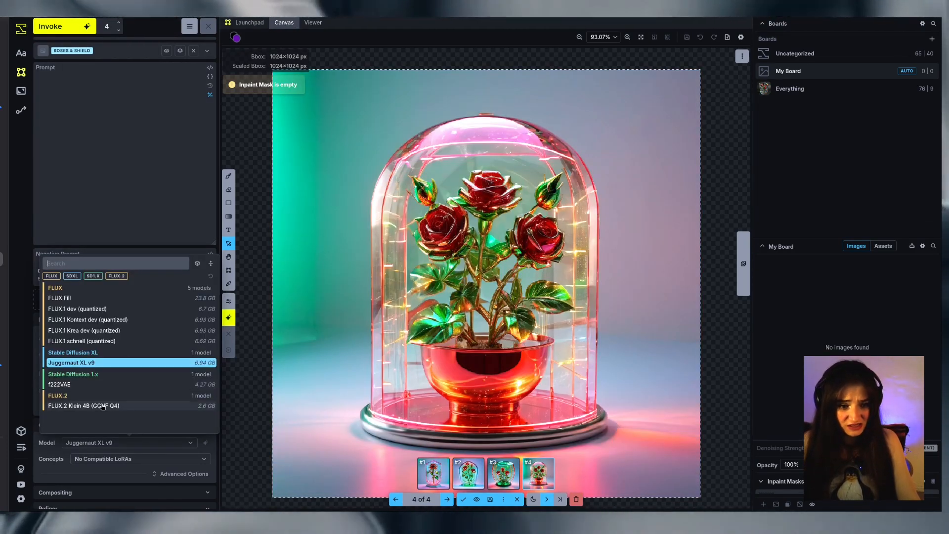
pyautogui.click(132, 375)
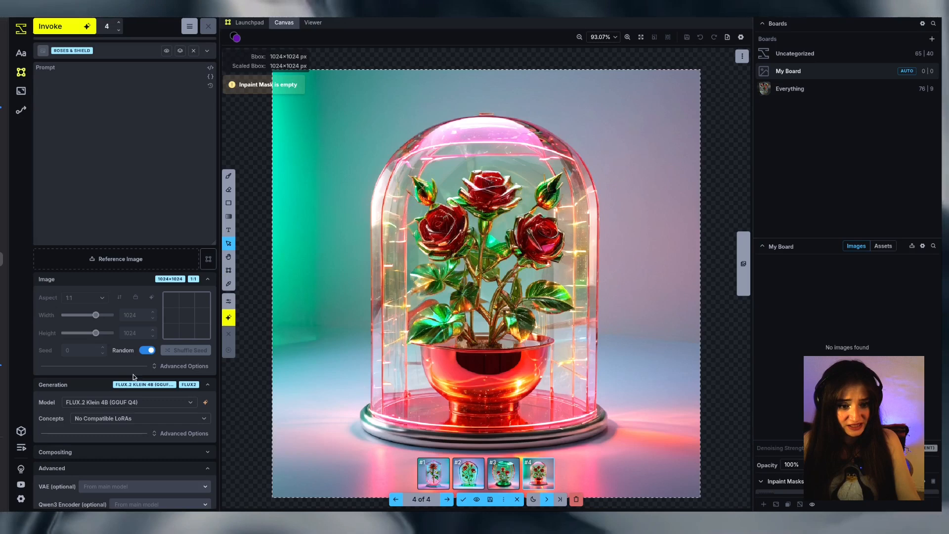
pyautogui.click(577, 501)
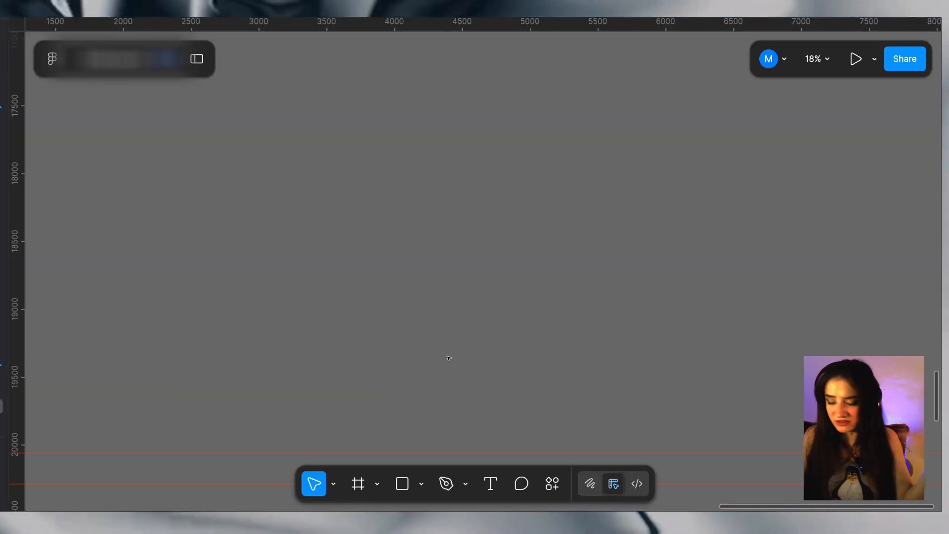
# Switch to Figma, draw a frame about 2244 × 2073 and import the light shield-outline icon into it with the Iconify plugin.
pyautogui.press('f')
pyautogui.moveTo(304, 137); pyautogui.dragTo(609, 418)
pyautogui.rightClick(679, 290)
pyautogui.moveTo(694, 430)
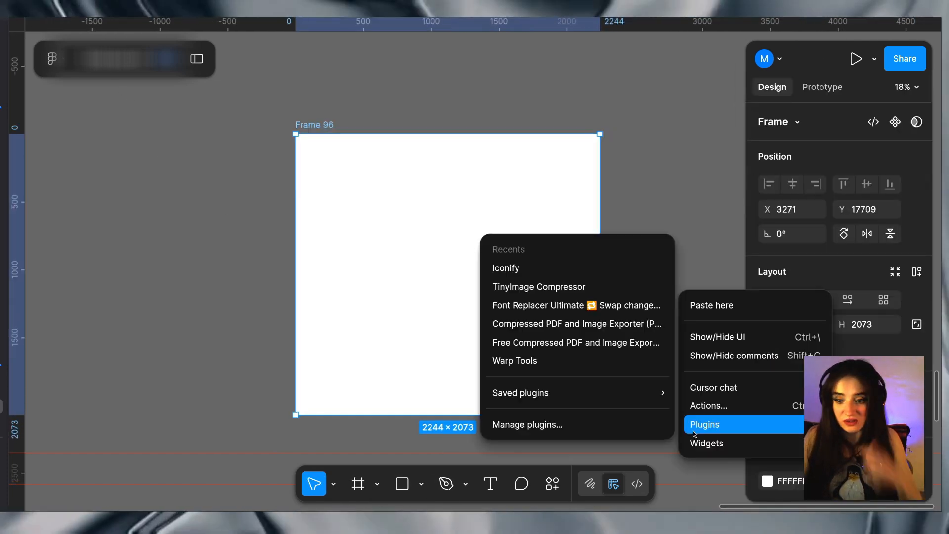
pyautogui.click(500, 268)
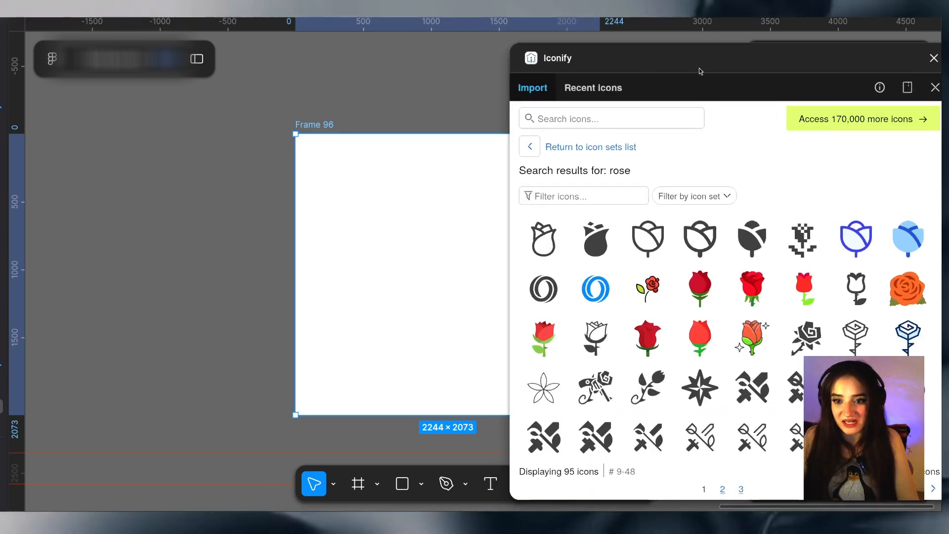
pyautogui.moveTo(699, 71); pyautogui.dragTo(773, 63)
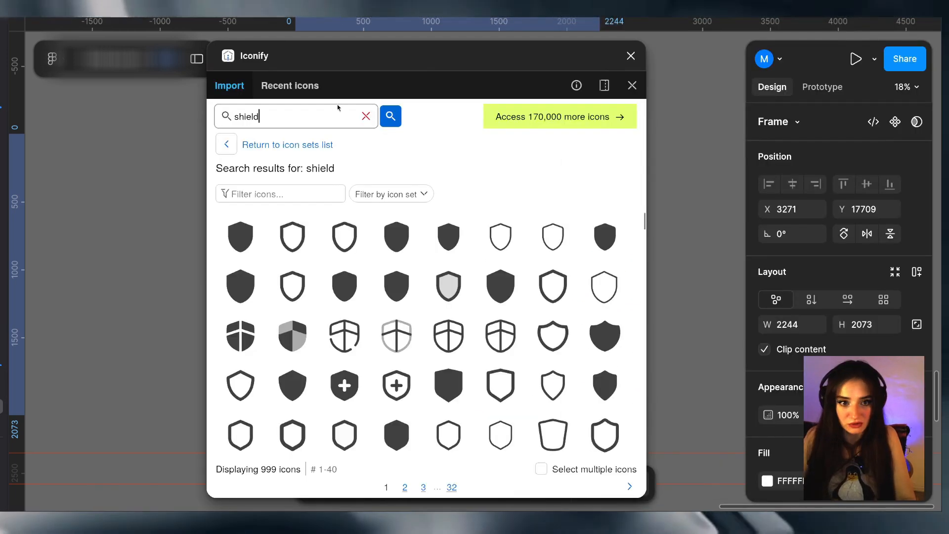
pyautogui.moveTo(500, 236); pyautogui.dragTo(707, 230)
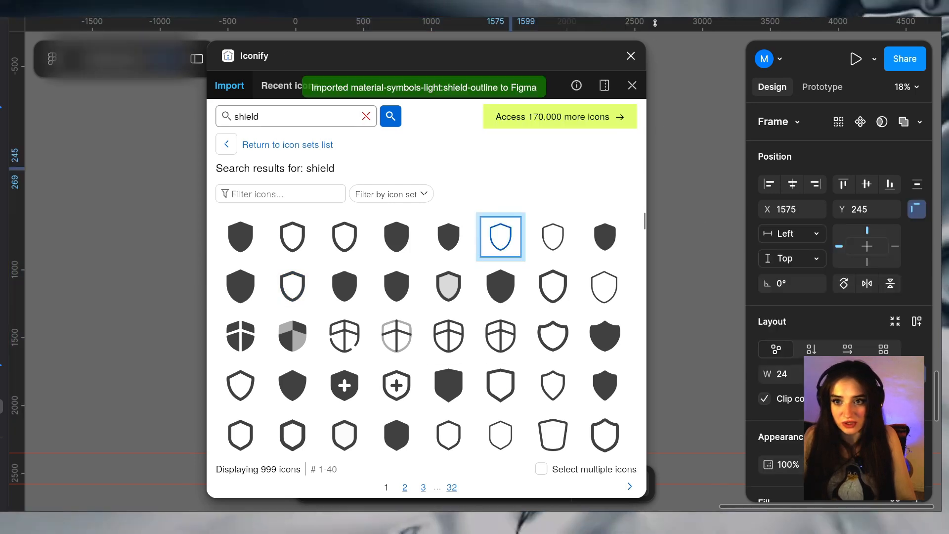
pyautogui.click(631, 56)
# Try to move and adjust the rotated element over the shield in Frame 95, and undo those changes.
pyautogui.press('k')
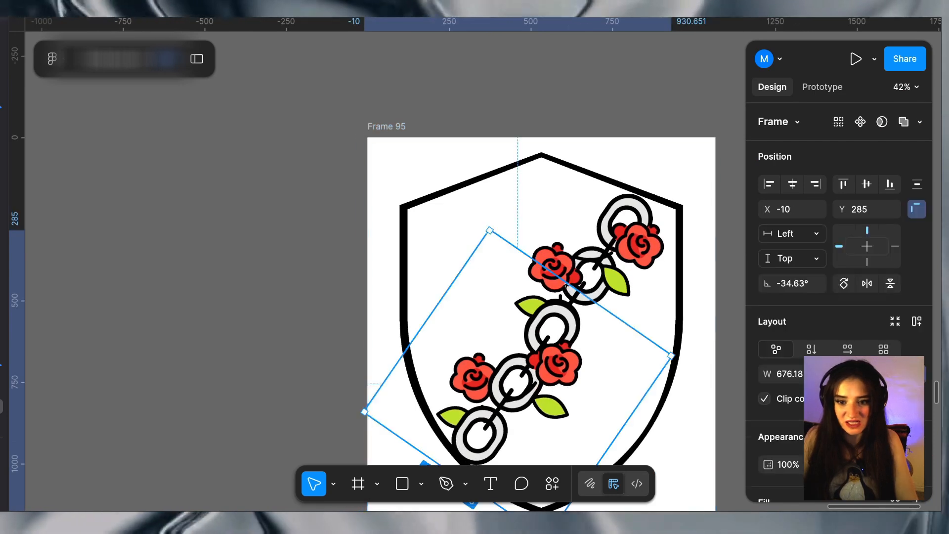
pyautogui.moveTo(586, 352); pyautogui.dragTo(531, 222)
pyautogui.moveTo(655, 255)
pyautogui.mouseDown()
pyautogui.moveTo(674, 133)
pyautogui.moveTo(643, 251)
pyautogui.mouseUp()
pyautogui.hotkey('ctrl', 'z')
pyautogui.hotkey('ctrl', 'z')
pyautogui.hotkey('ctrl', 'z')
pyautogui.scroll(-2, 259, 289)
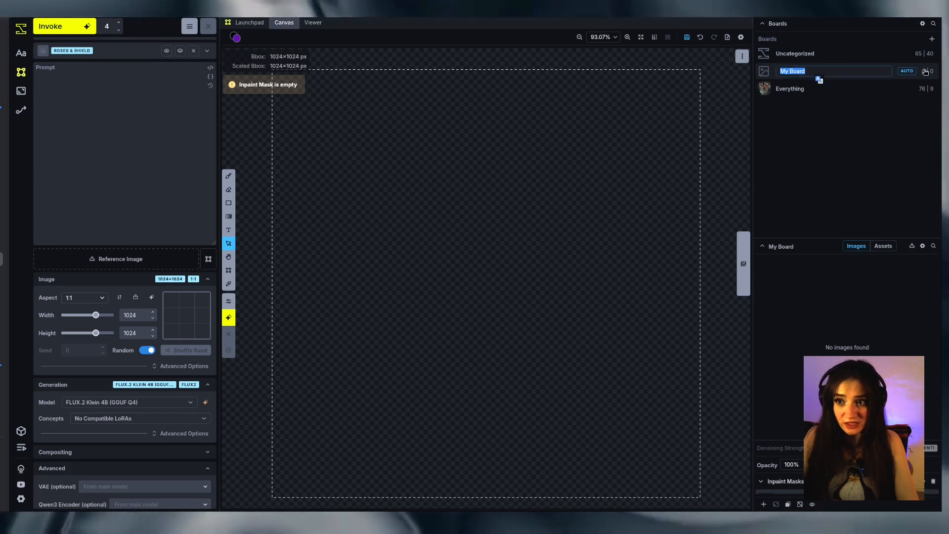
# Switch back to Invoke and rename the My Board board as Roses & shield.
pyautogui.doubleClick(815, 75)
pyautogui.press('BackSpace')
pyautogui.write('Roses & shield')
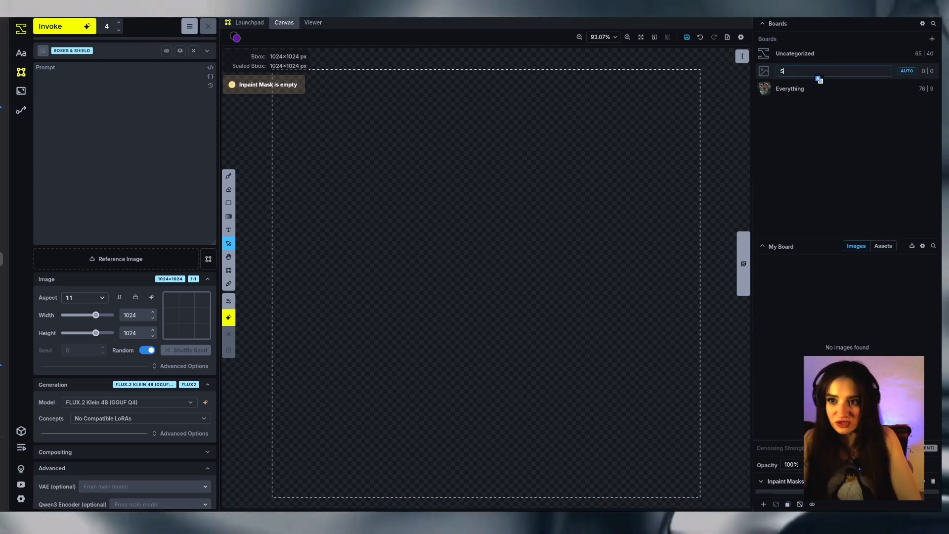
pyautogui.press('Return')
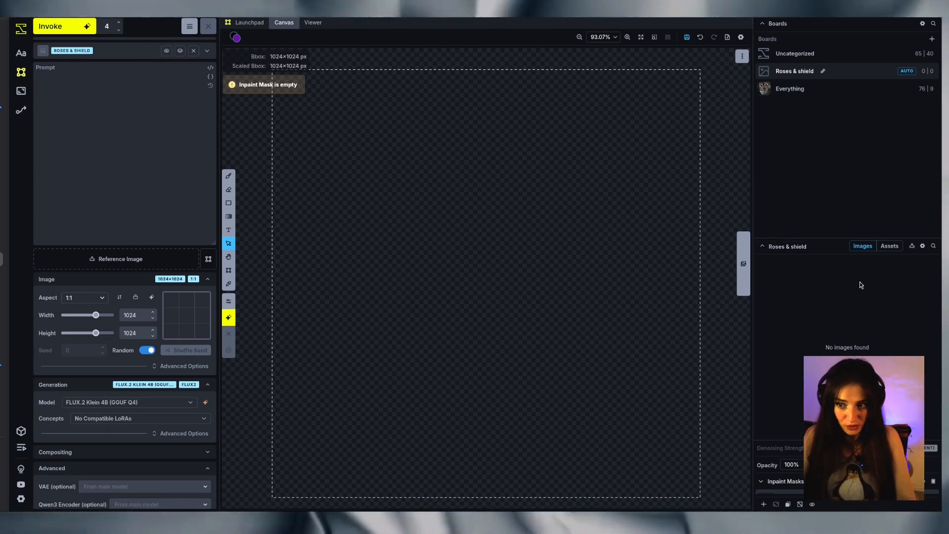
# Add the shield, chain and roses sketch from the board's assets as a reference image and start generating.
pyautogui.click(890, 245)
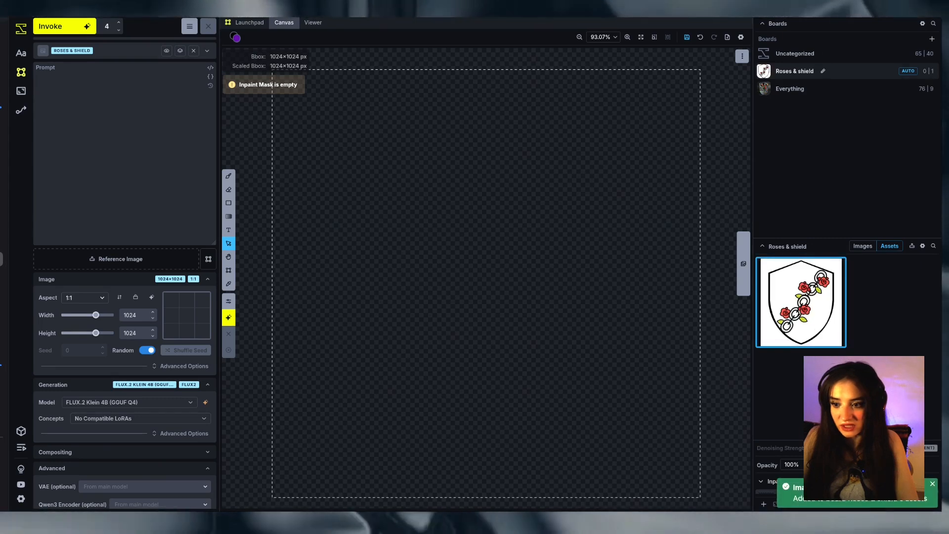
pyautogui.moveTo(801, 301); pyautogui.dragTo(68, 260)
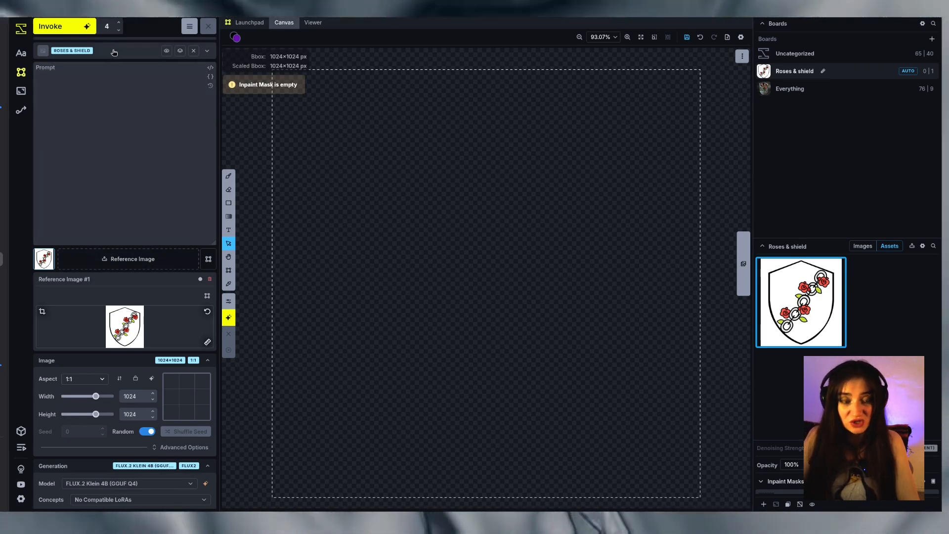
pyautogui.click(81, 28)
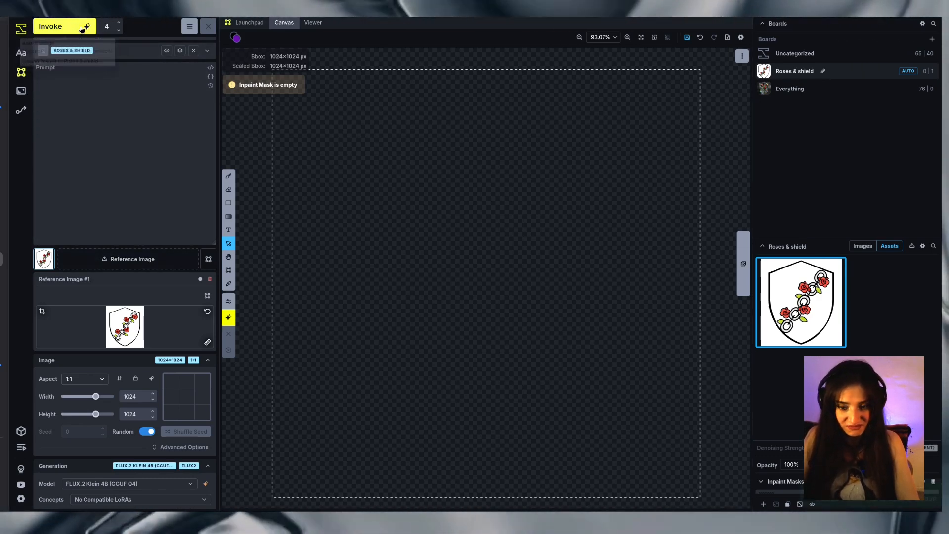
# Set FLUX.2 VAE and the FLUX.2 Klein Qwen3 4B Encoder, generate four images and accept the first variant.
pyautogui.scroll(-3, 127, 445)
pyautogui.click(158, 498)
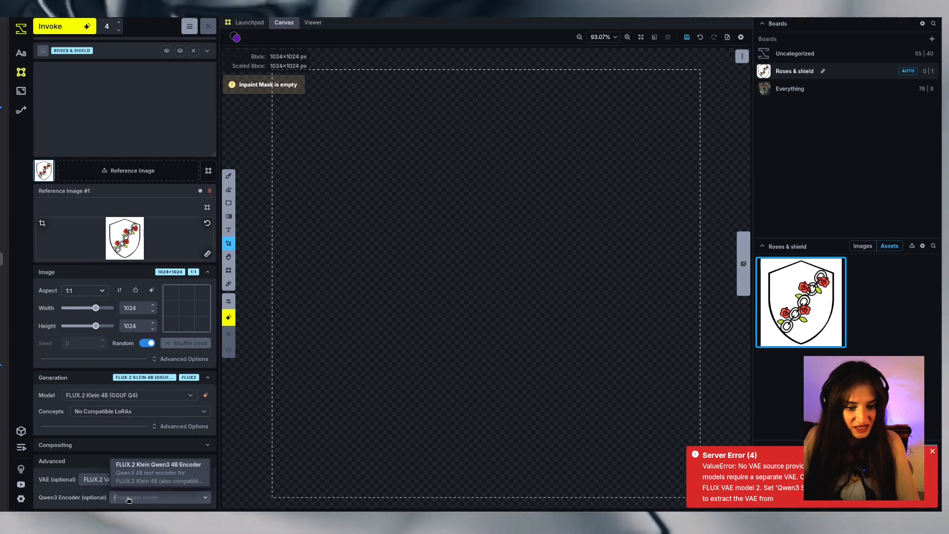
pyautogui.click(119, 469)
pyautogui.click(61, 30)
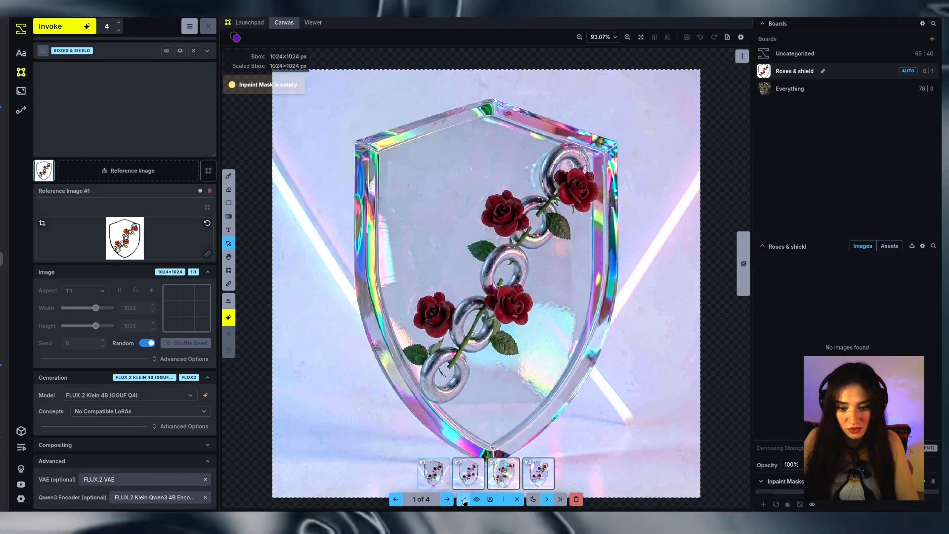
pyautogui.click(463, 500)
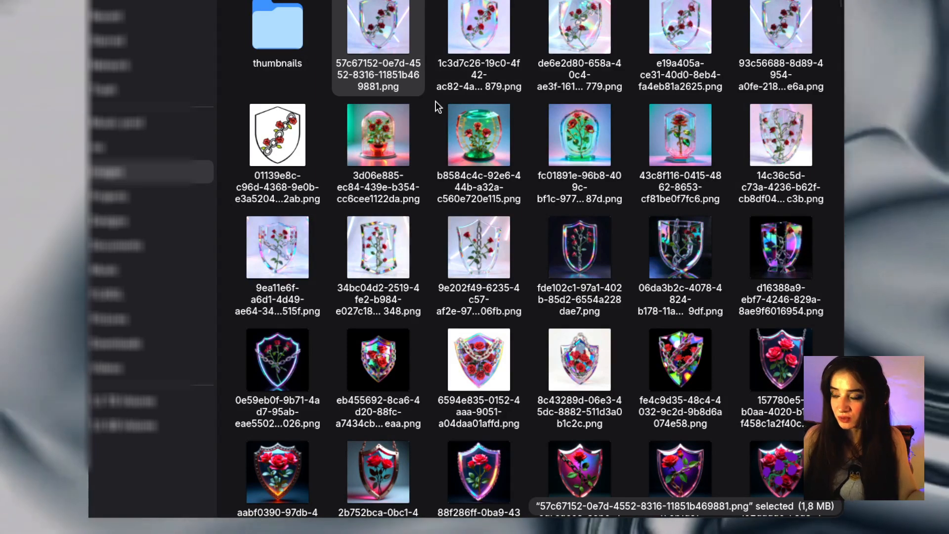
# Select the five newest glass shield images in the file manager and upload them to the Roses & shield board's assets.
pyautogui.keyDown('ctrl'); pyautogui.click(464, 52); pyautogui.keyUp('ctrl')
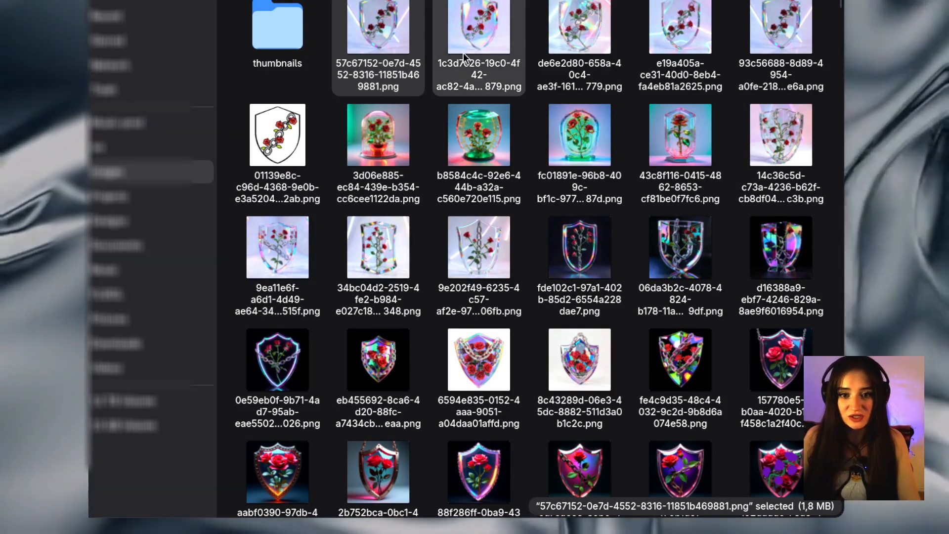
pyautogui.keyDown('ctrl'); pyautogui.click(585, 35); pyautogui.keyUp('ctrl')
pyautogui.keyDown('ctrl'); pyautogui.click(680, 32); pyautogui.keyUp('ctrl')
pyautogui.keyDown('ctrl'); pyautogui.click(760, 35); pyautogui.keyUp('ctrl')
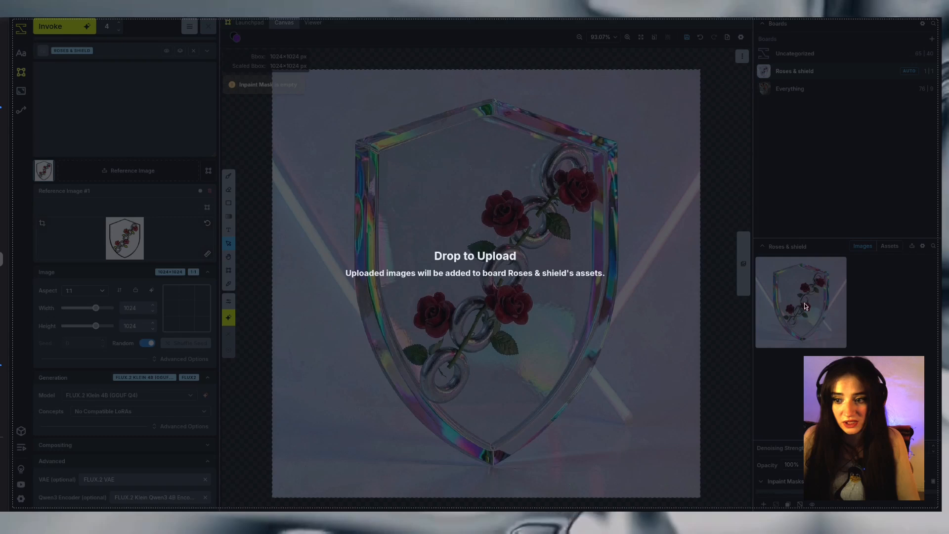
pyautogui.moveTo(806, 306); pyautogui.dragTo(806, 306)
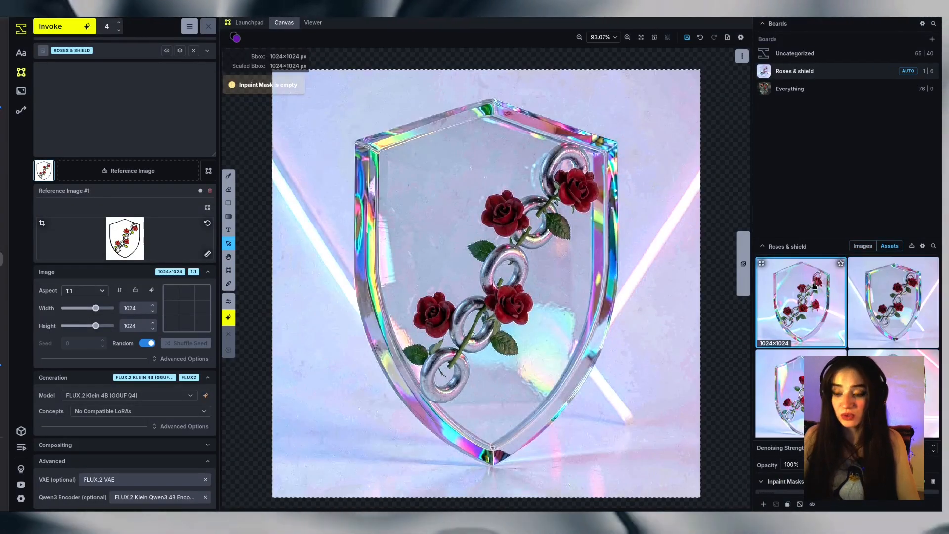
# Review the uploaded shield images in the viewer and add two of them as further reference images.
pyautogui.click(311, 22)
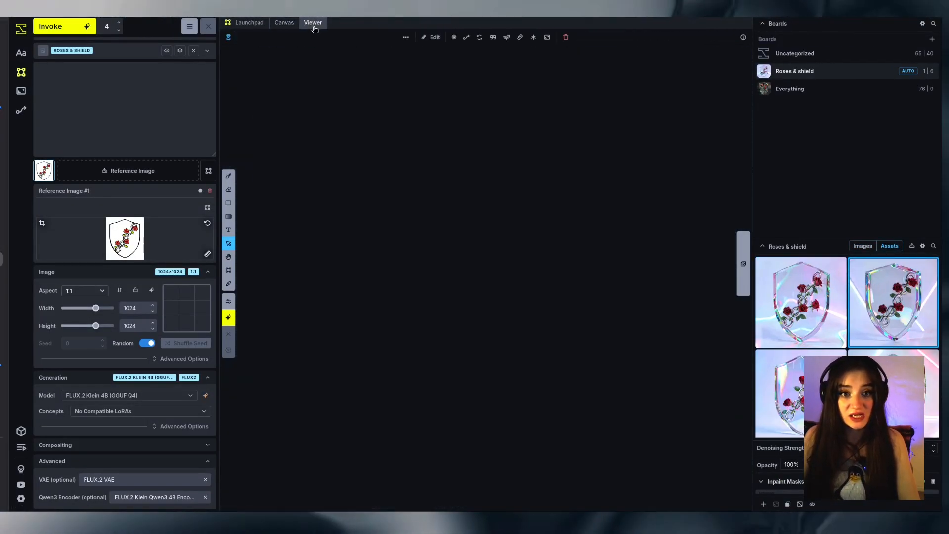
pyautogui.click(801, 283)
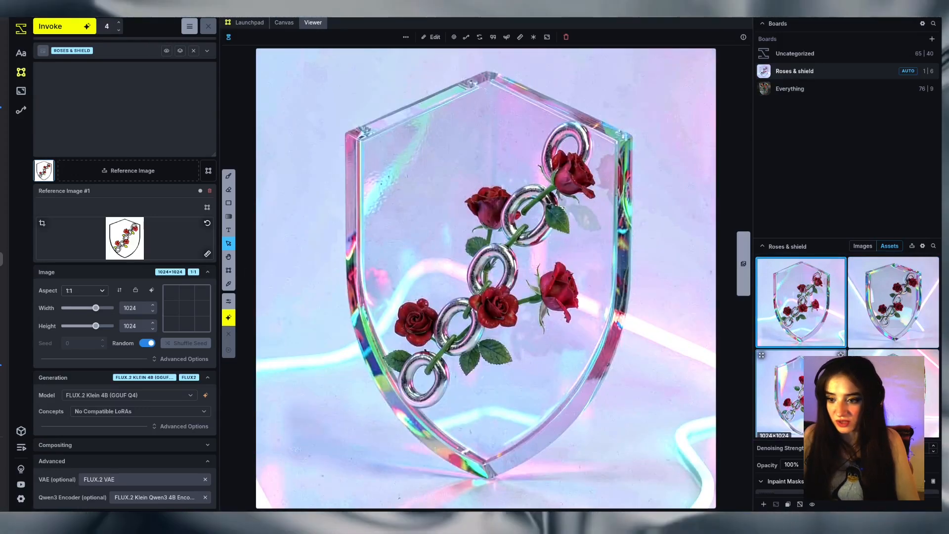
pyautogui.click(893, 302)
pyautogui.click(797, 375)
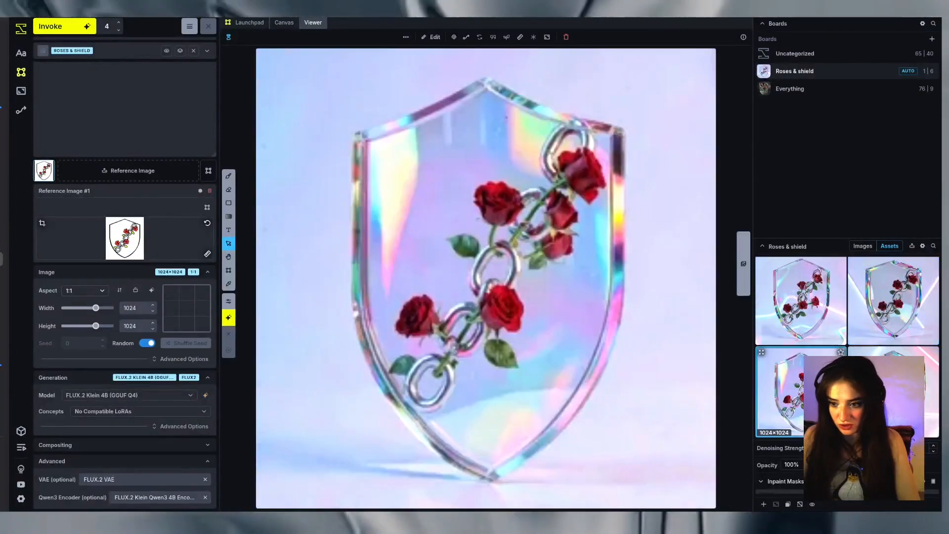
pyautogui.scroll(-1, 801, 365)
pyautogui.moveTo(802, 346); pyautogui.dragTo(120, 173)
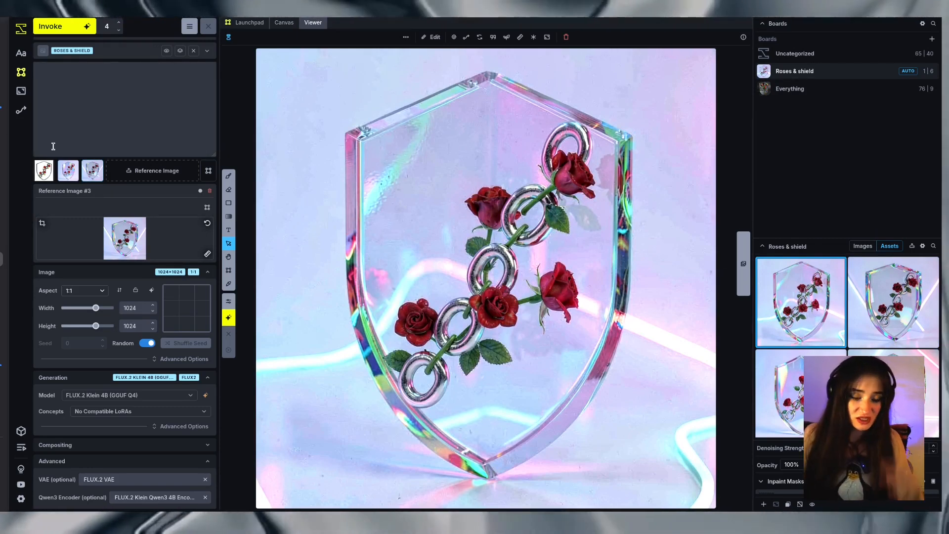
# Check the available generation models and compare the shield variants generated from the three reference images.
pyautogui.click(79, 395)
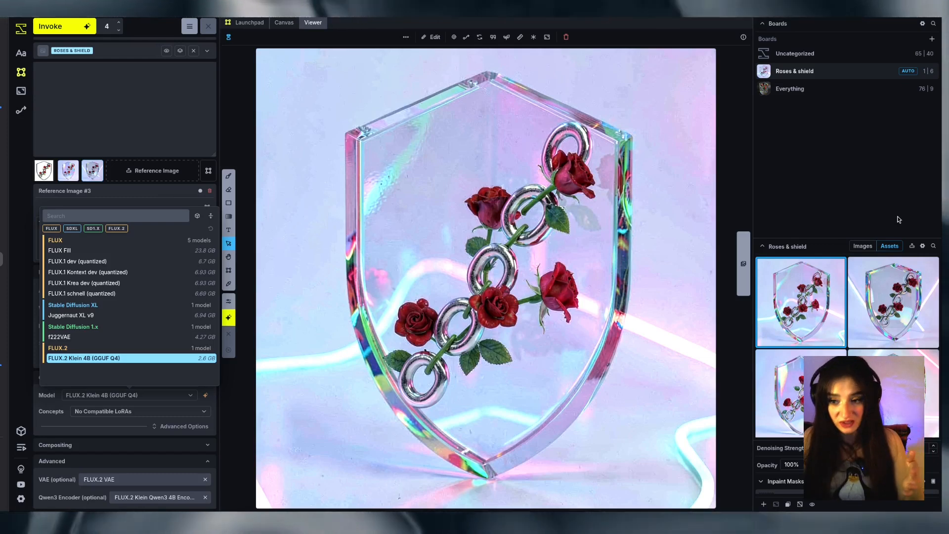
pyautogui.click(855, 185)
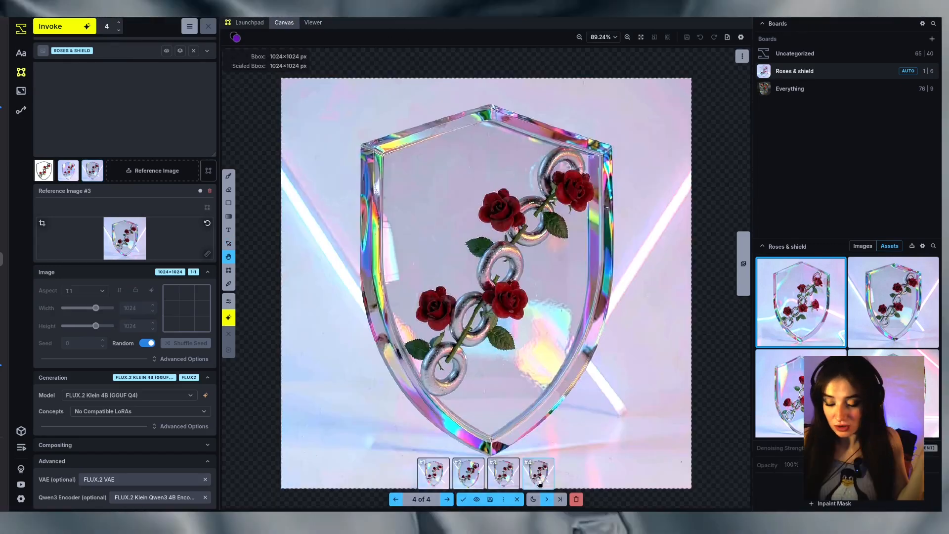
pyautogui.click(508, 478)
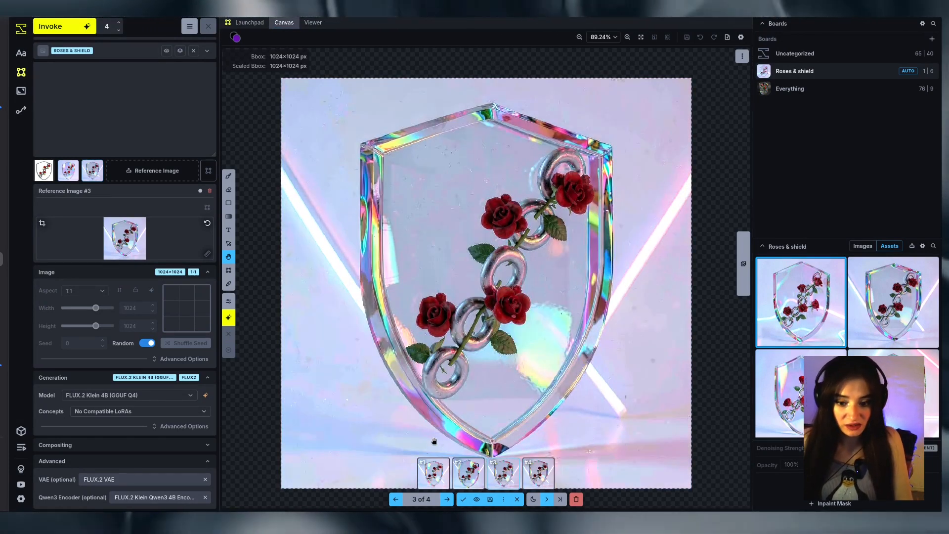
pyautogui.click(467, 478)
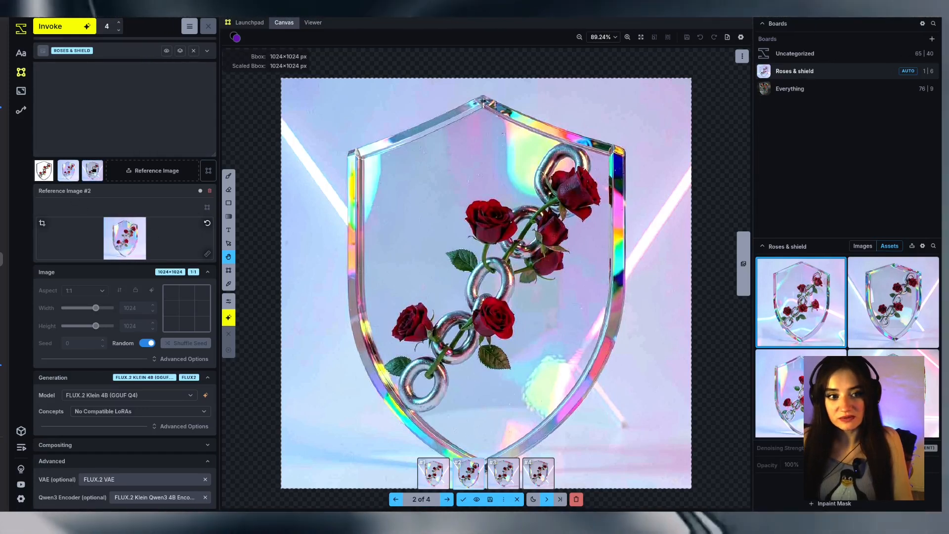
# Disable and remove the third reference image.
pyautogui.click(201, 192)
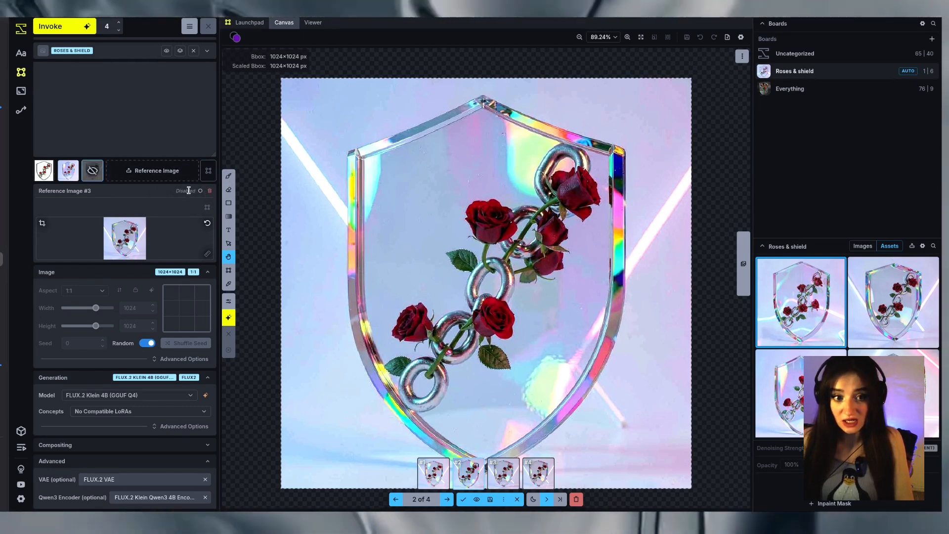
pyautogui.click(210, 191)
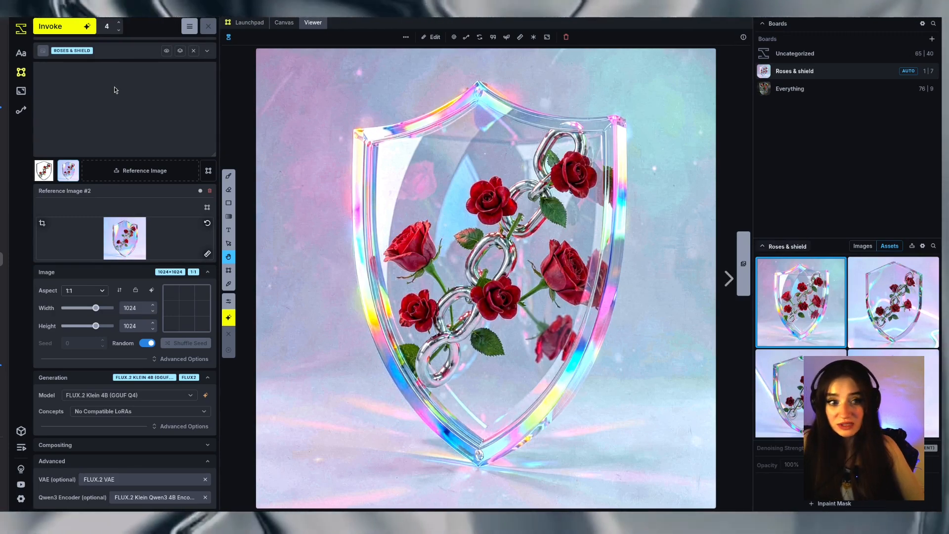
# Set up upscaling of the rainbow-edged glass shield image with the SwinIR upscale model and a 4x scale.
pyautogui.click(21, 94)
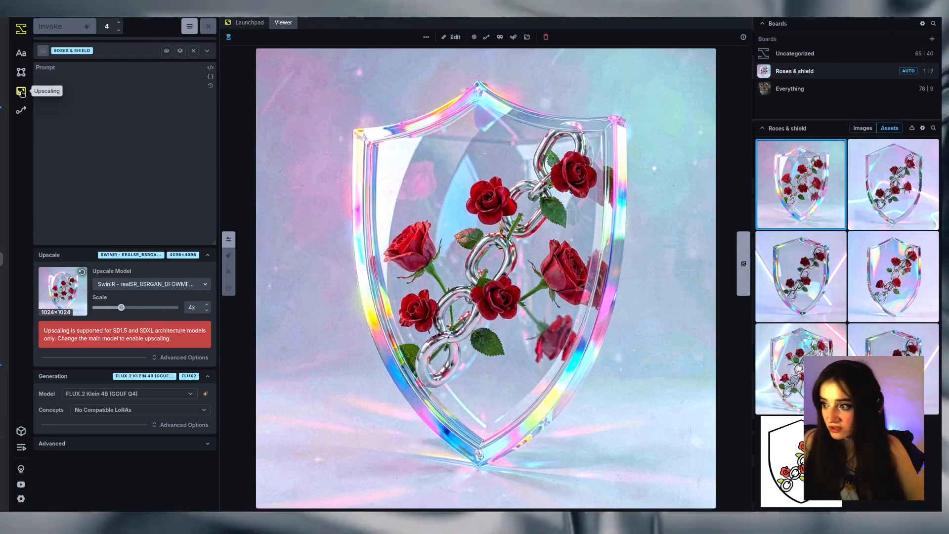
pyautogui.click(156, 285)
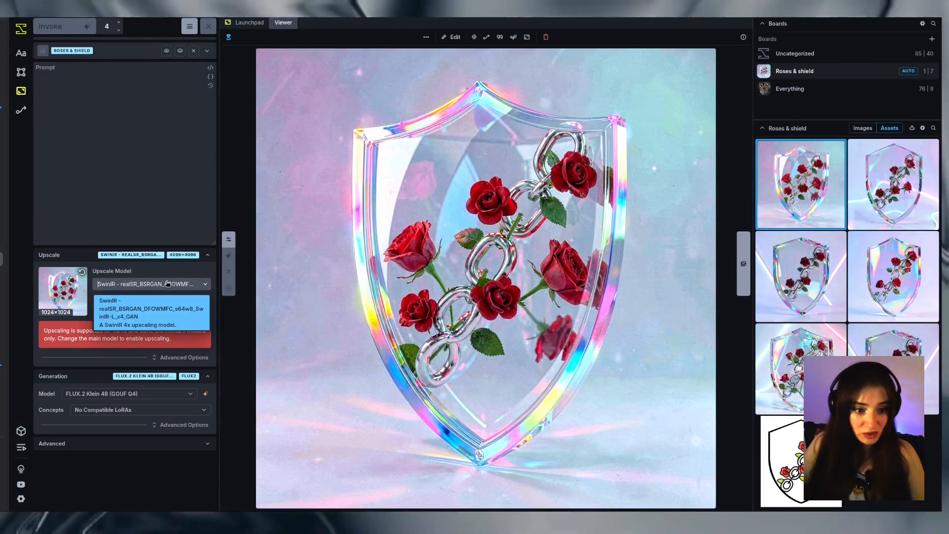
pyautogui.click(135, 311)
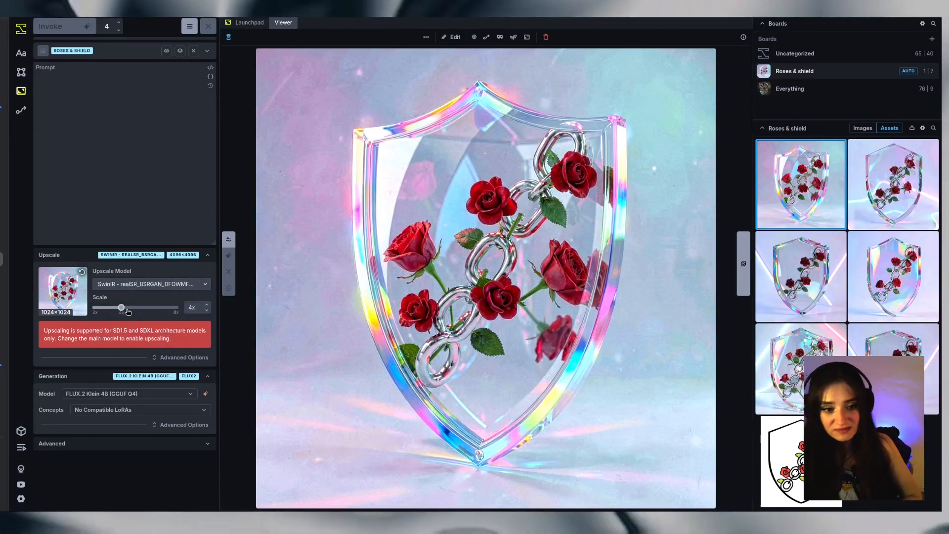
pyautogui.moveTo(121, 308); pyautogui.dragTo(94, 309)
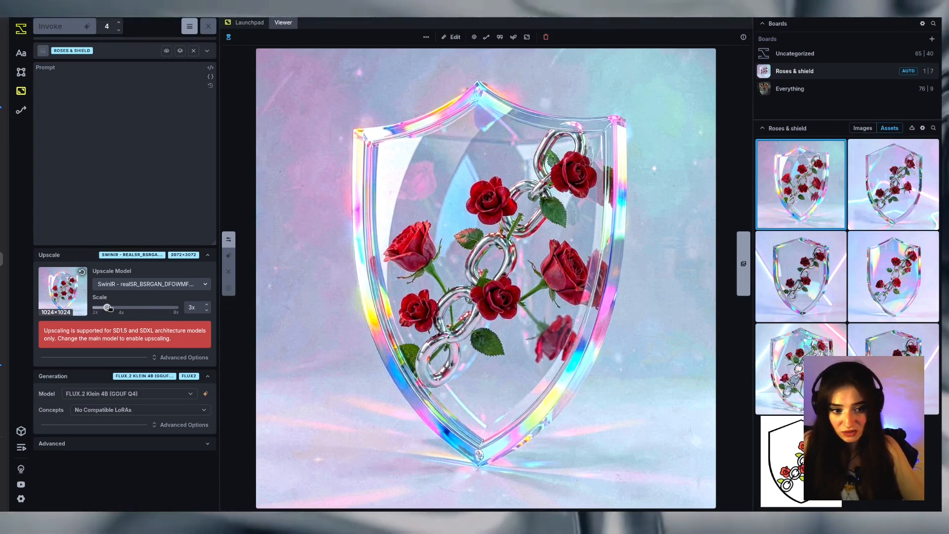
pyautogui.moveTo(94, 308); pyautogui.dragTo(124, 306)
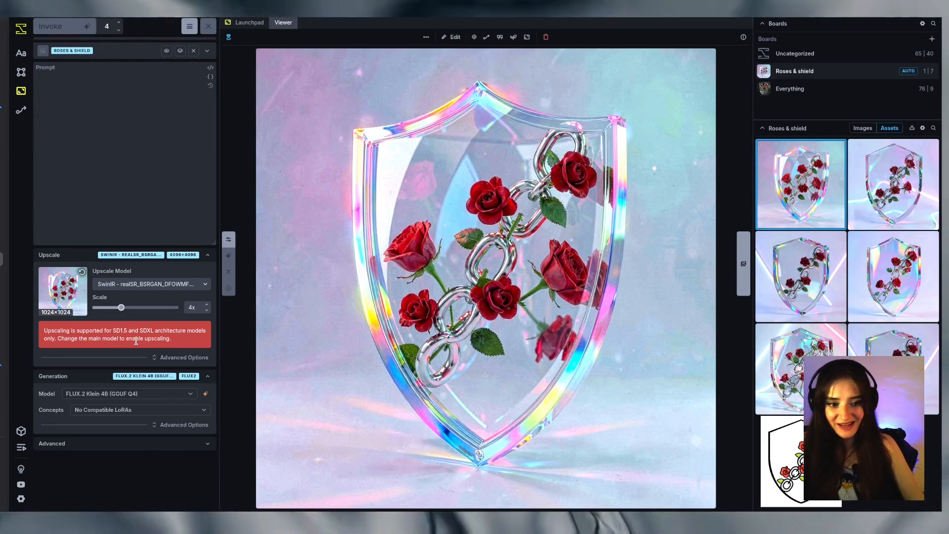
# Switch the generation model to Juggernaut XL v9, set the number of generations to 1, and run the 4x upscale.
pyautogui.click(178, 394)
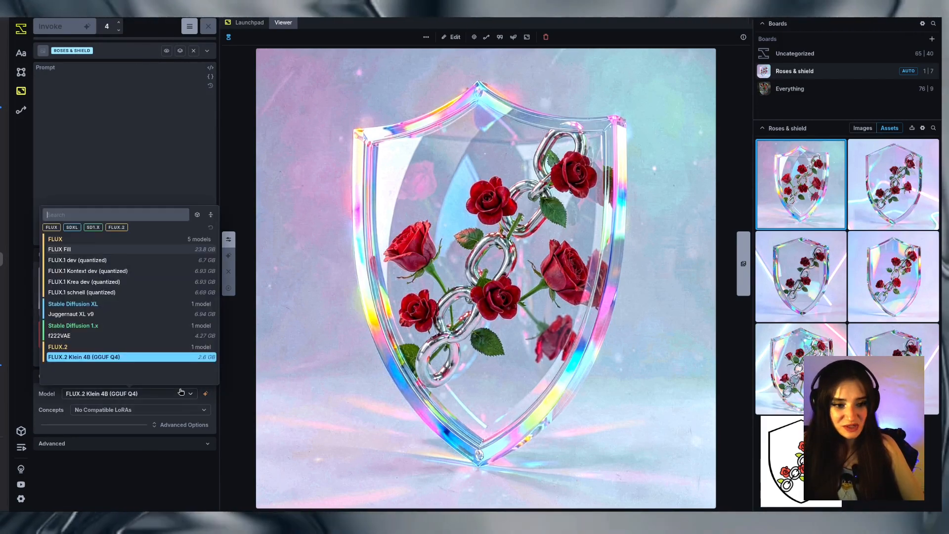
pyautogui.click(106, 315)
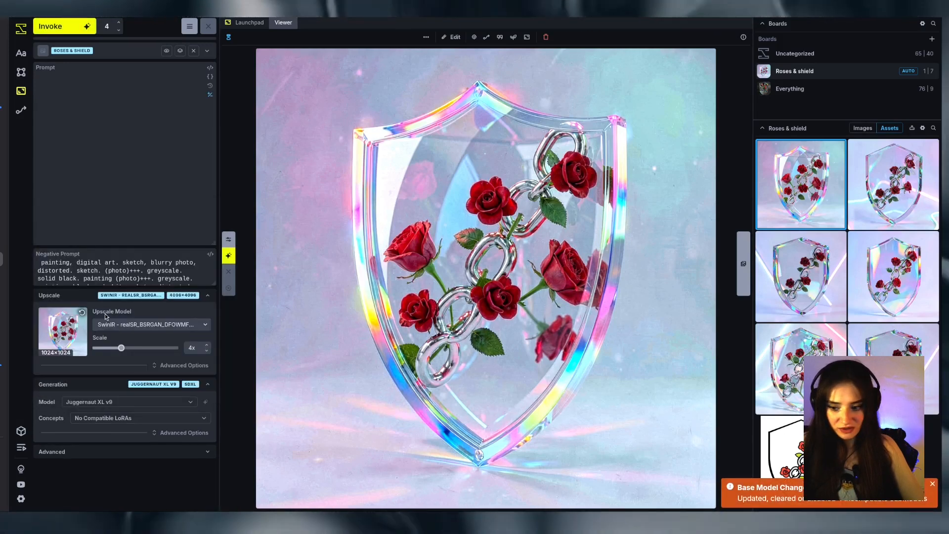
pyautogui.doubleClick(107, 26)
pyautogui.press('BackSpace')
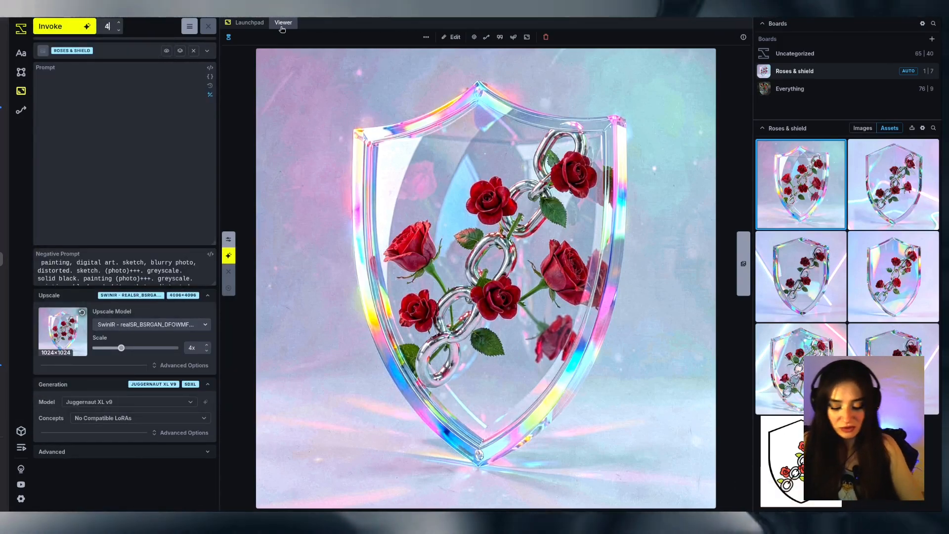
pyautogui.write('1')
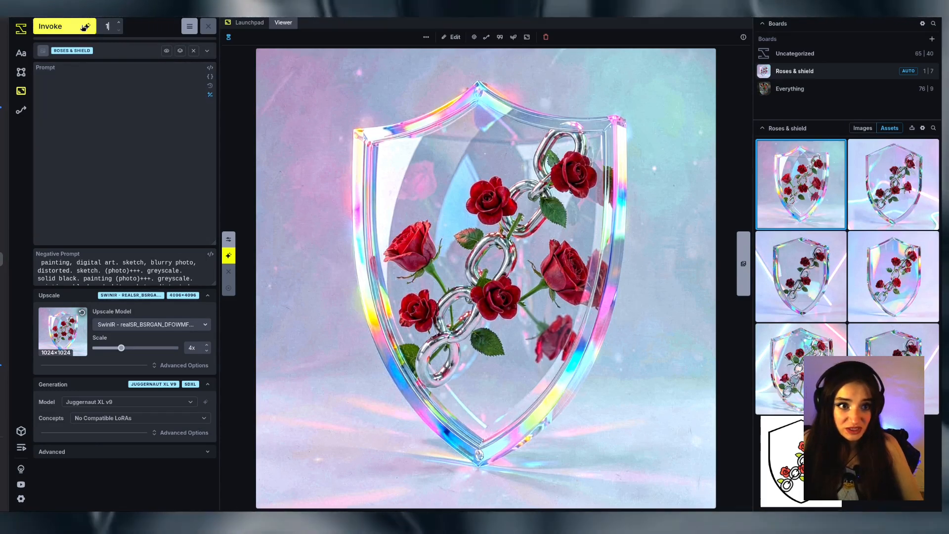
pyautogui.click(84, 27)
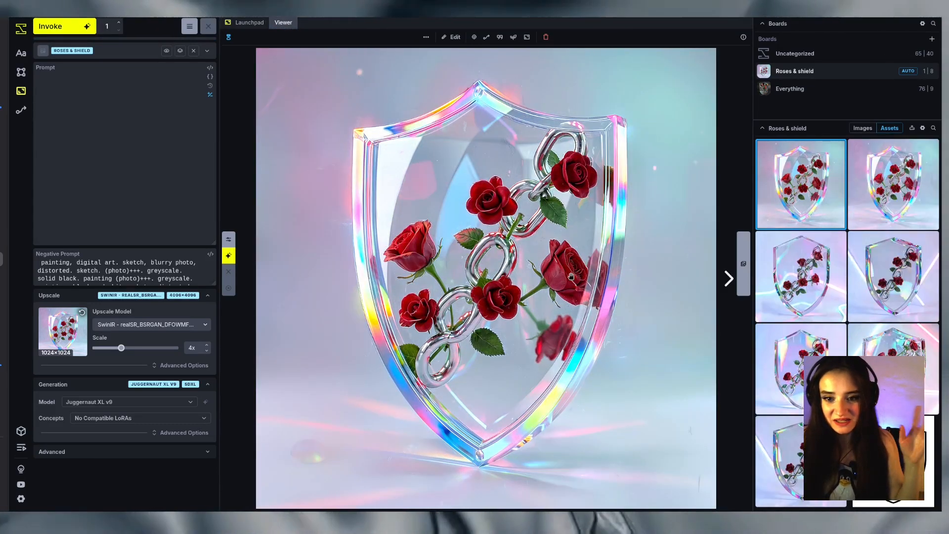
# Edit the Roses & Shield prompt template to ask for a dark neon background and save it.
pyautogui.press('2')
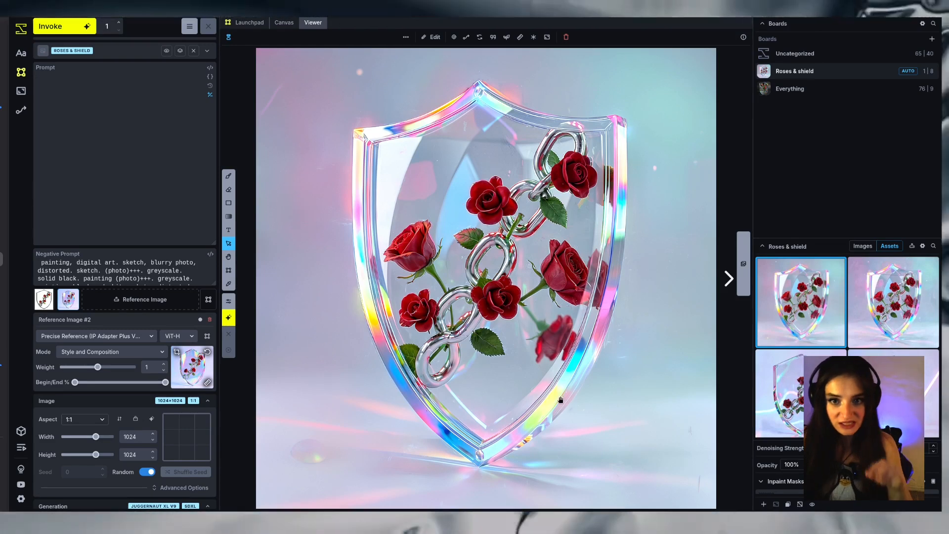
pyautogui.click(207, 51)
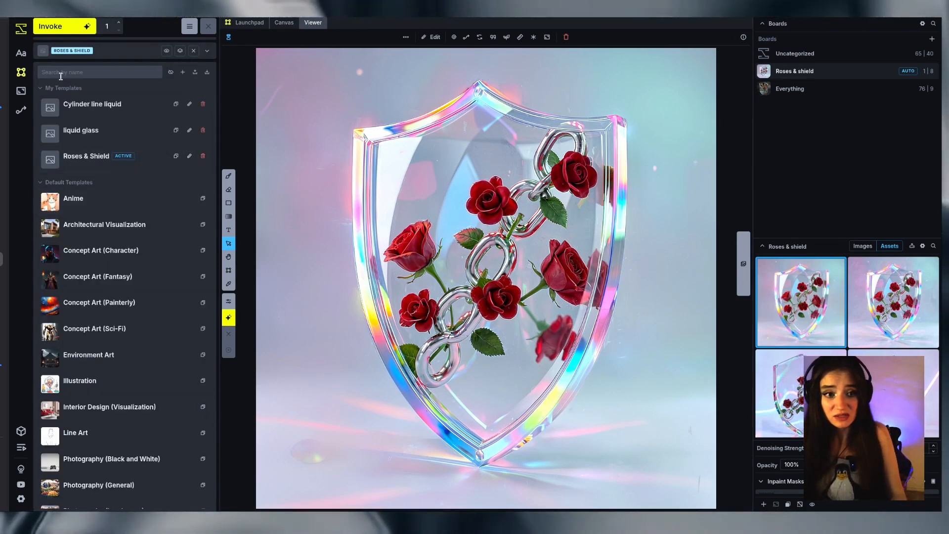
pyautogui.click(190, 157)
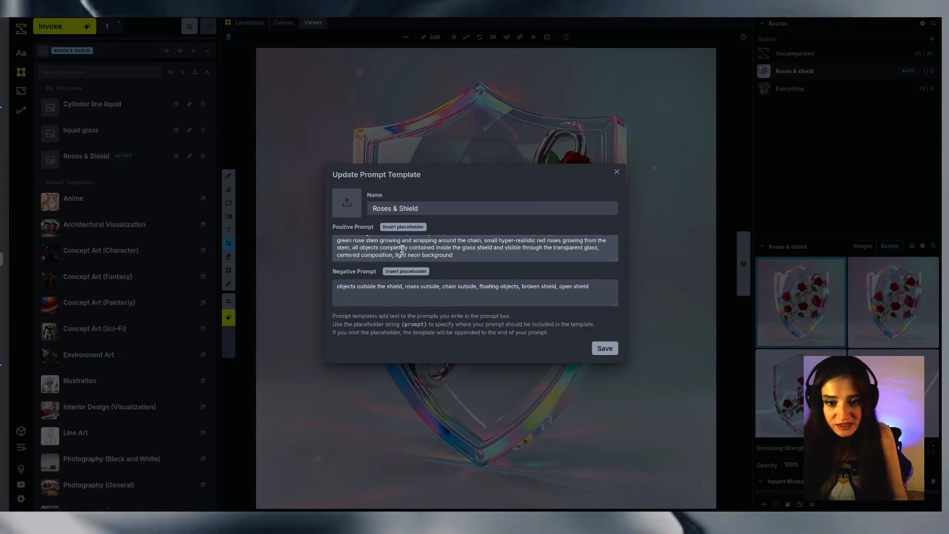
pyautogui.doubleClick(398, 256)
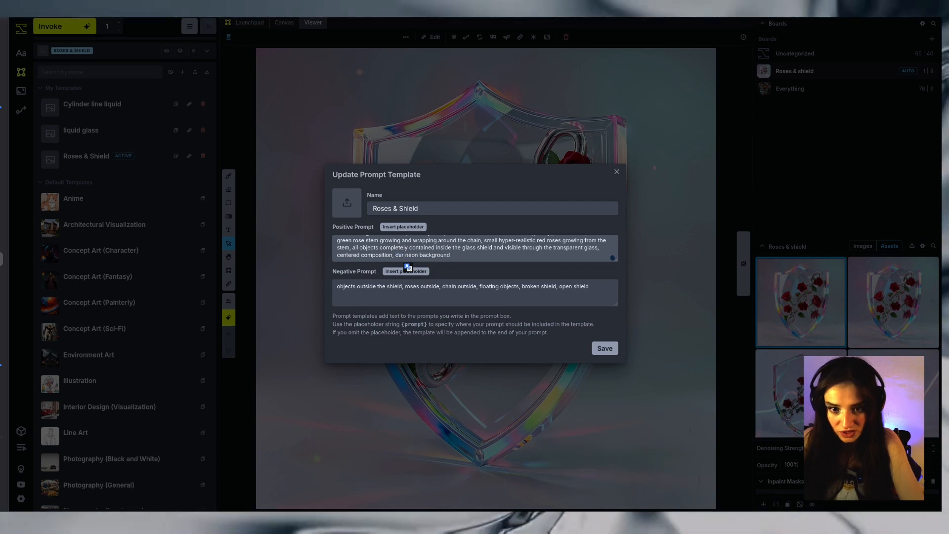
pyautogui.click(600, 347)
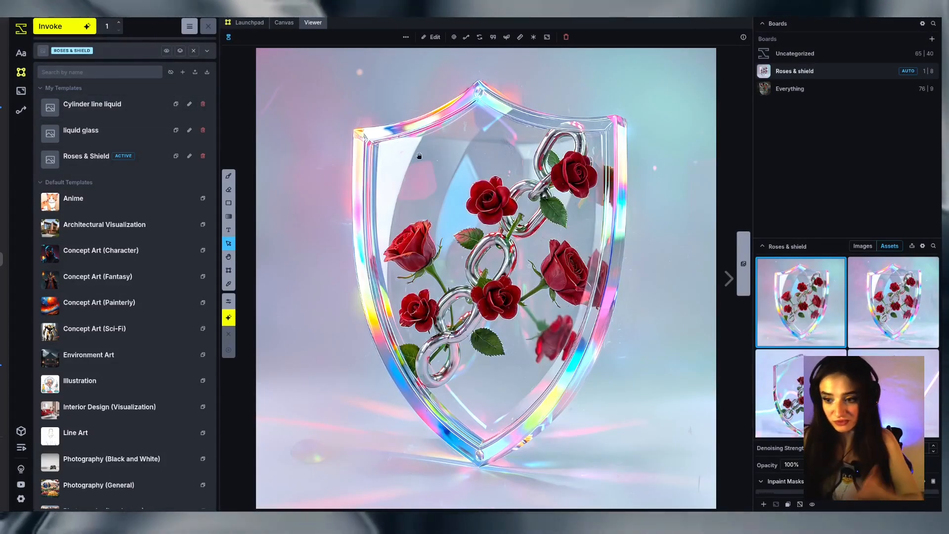
pyautogui.click(111, 52)
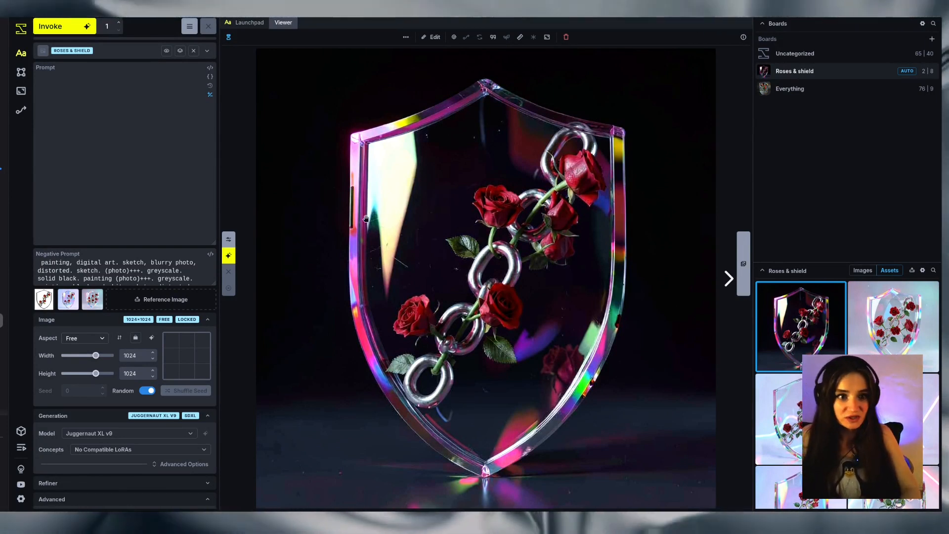
# Load the dark-background shield as the upscale source, view its image, and show the board's generated images.
pyautogui.click(21, 73)
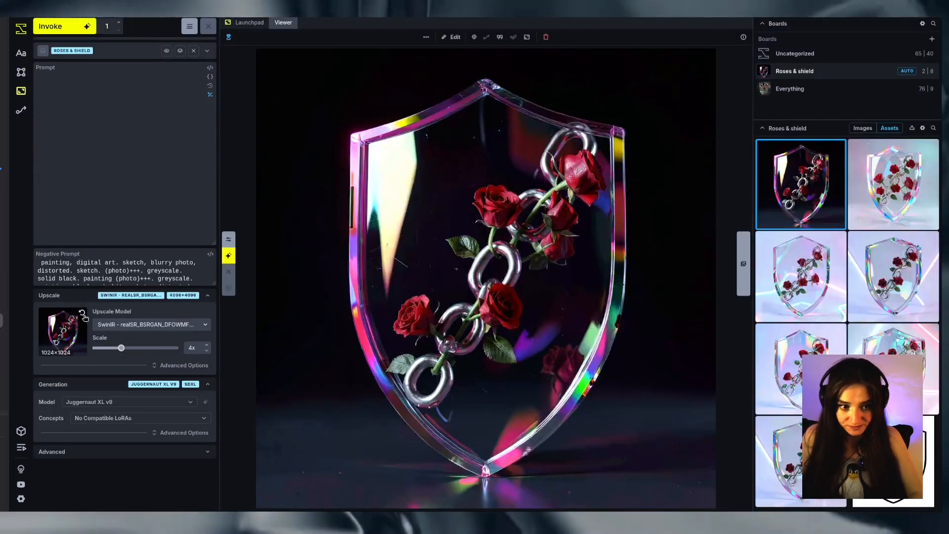
pyautogui.click(82, 313)
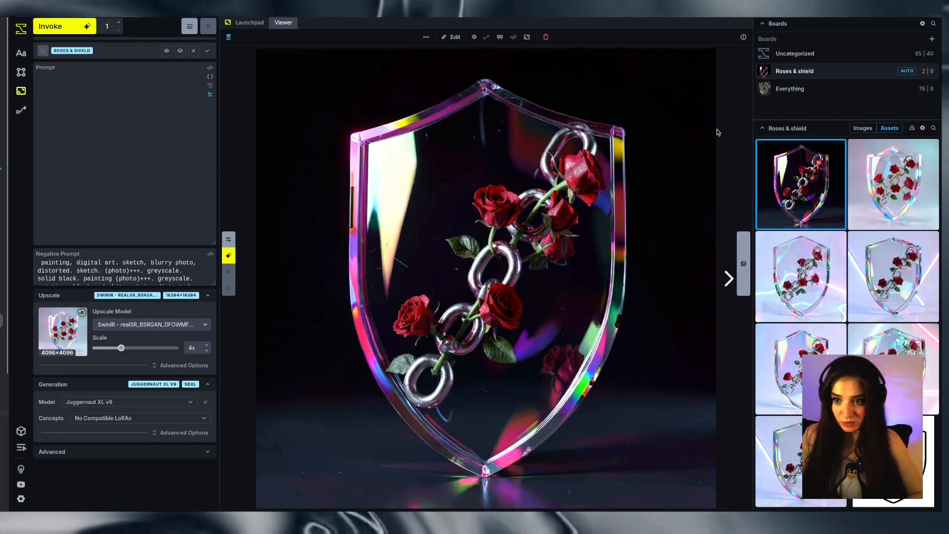
pyautogui.moveTo(823, 171); pyautogui.dragTo(160, 331)
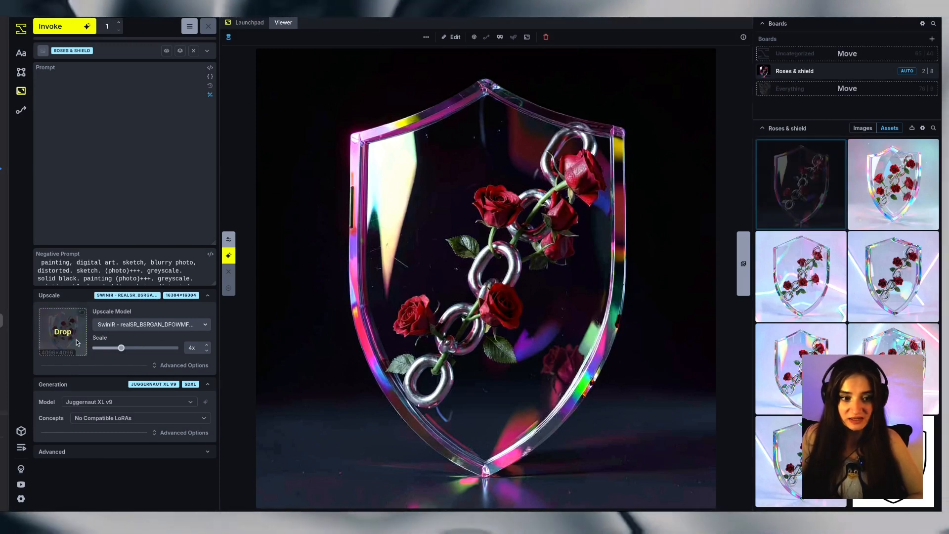
pyautogui.moveTo(43, 341); pyautogui.dragTo(40, 341)
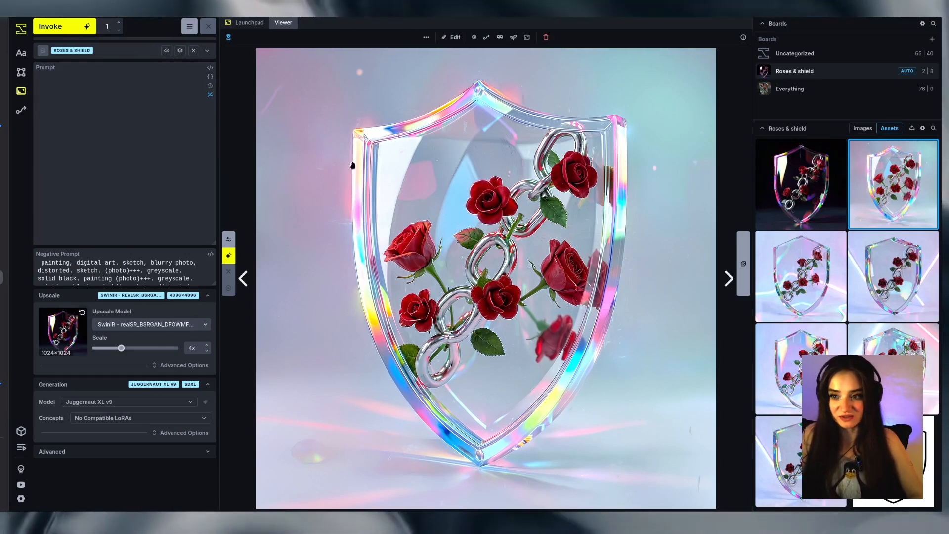
pyautogui.click(783, 185)
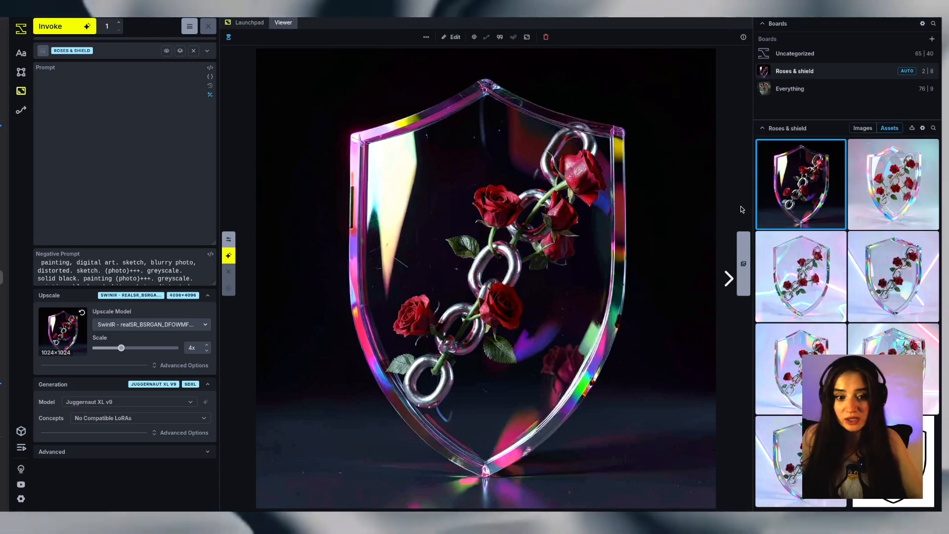
pyautogui.click(863, 128)
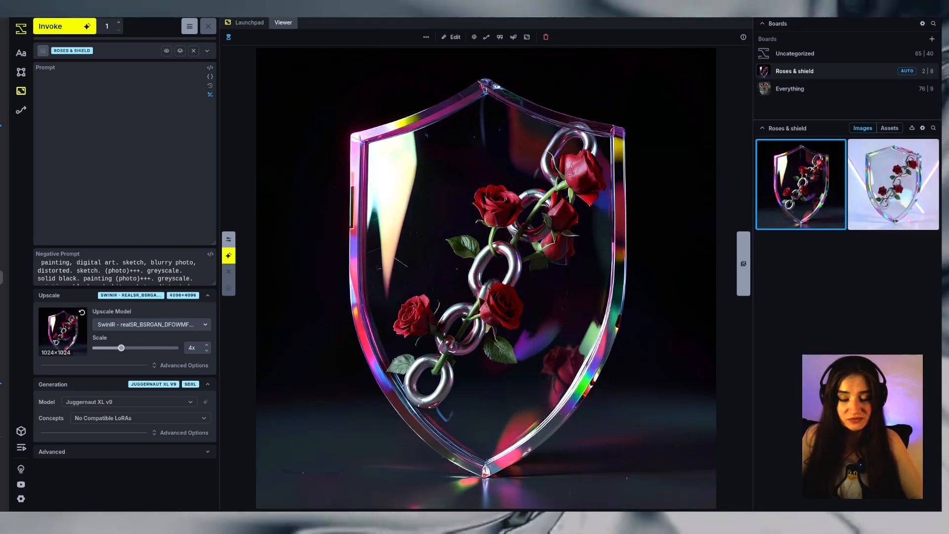
# Switch to Runway, play the light-background shield video, and use the recent neon shield image as the start frame.
pyautogui.click(3, 352)
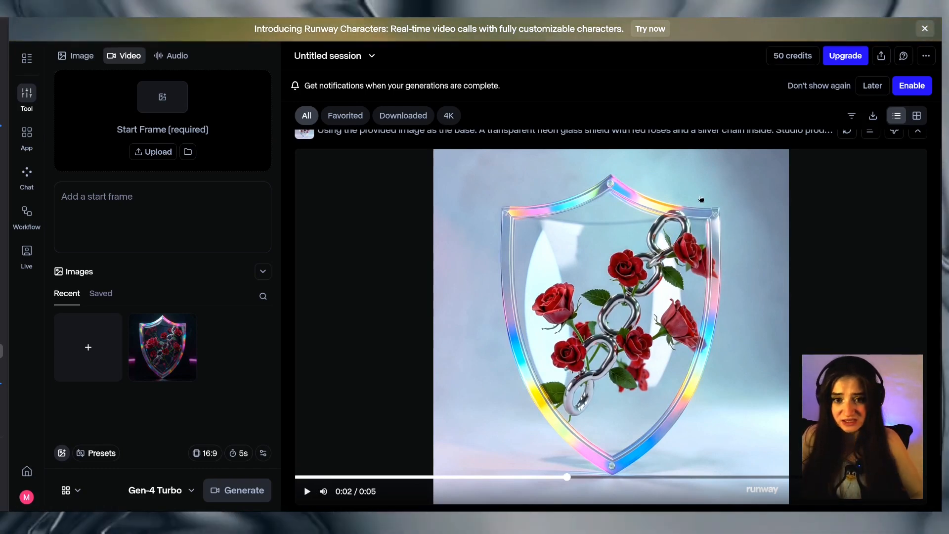
pyautogui.click(311, 476)
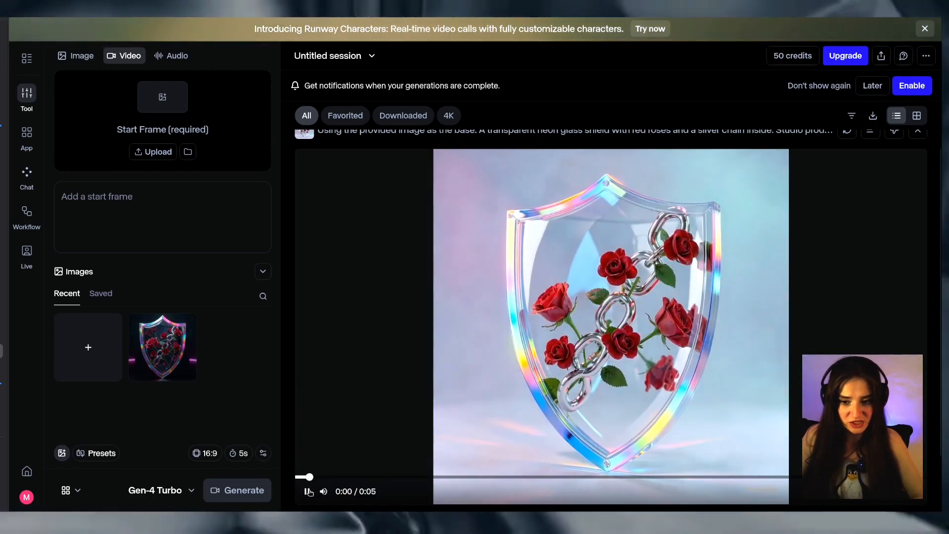
pyautogui.click(163, 340)
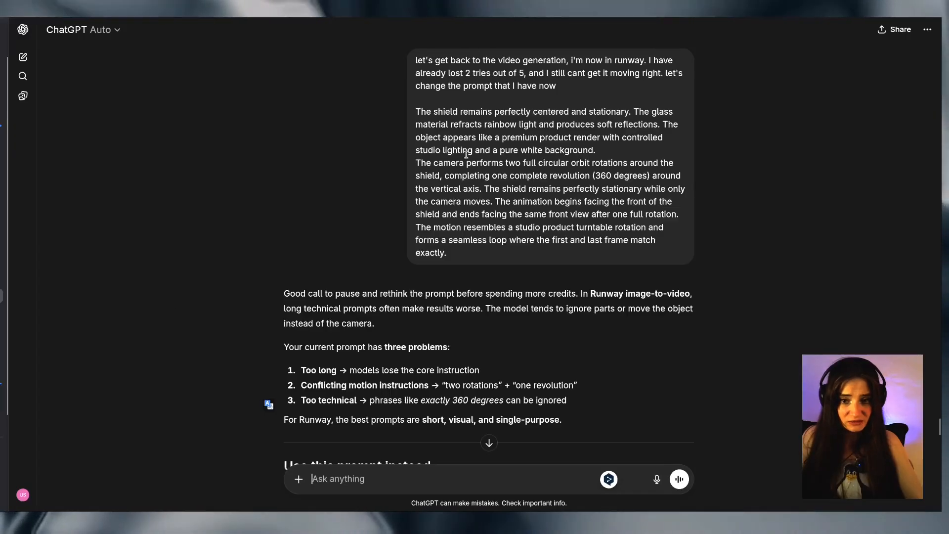
# Review the ChatGPT prompt advice, generate a 5s 1:1 Gen-4 Turbo video of the dark shield in Runway, and view the latest result.
pyautogui.scroll(-6, 293, 197)
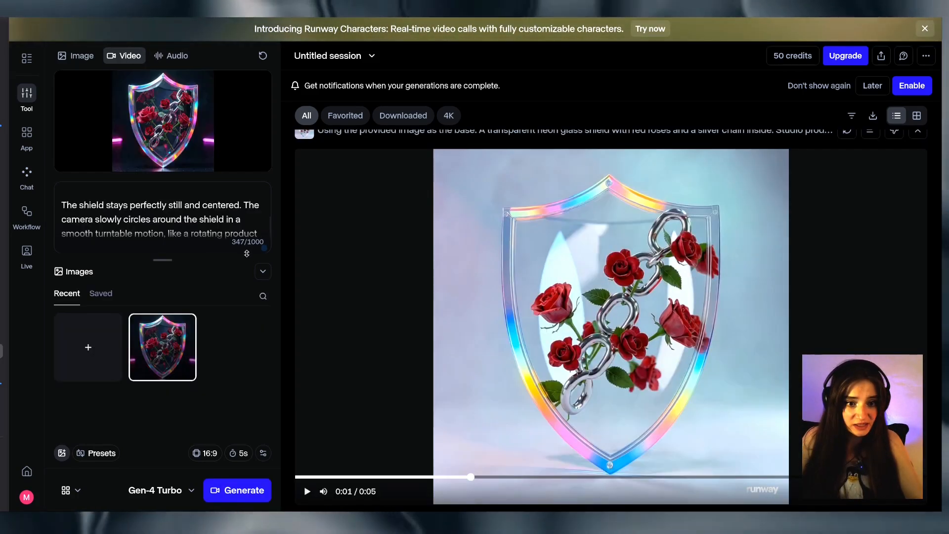
pyautogui.scroll(3, 241, 208)
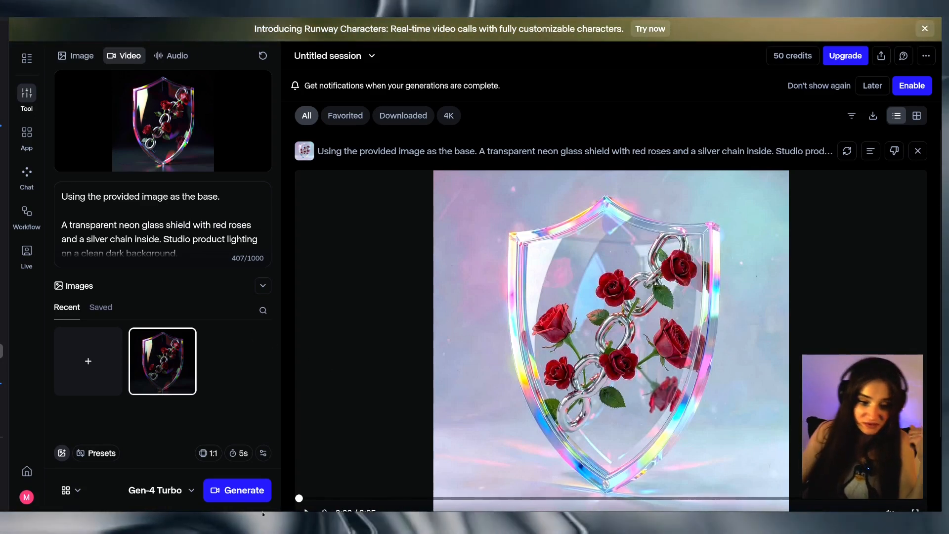
pyautogui.click(237, 490)
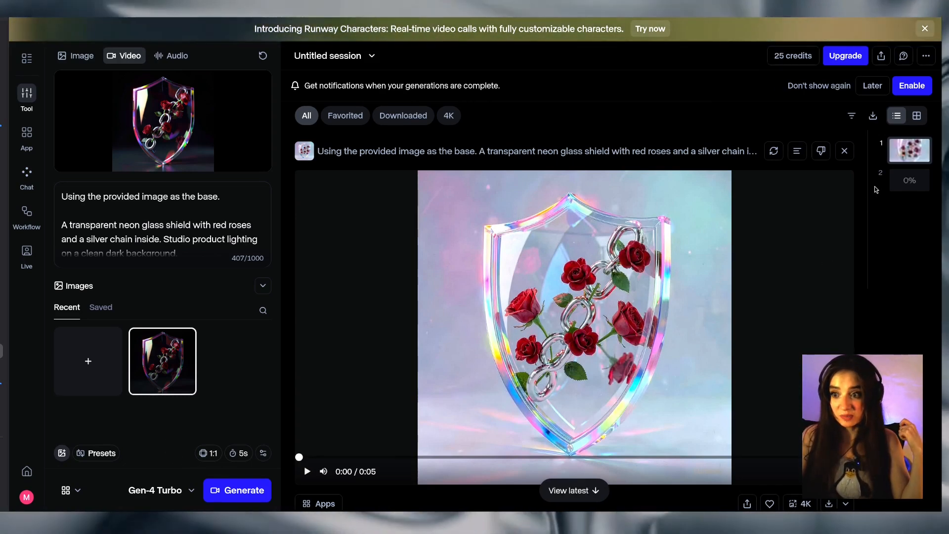
pyautogui.click(572, 490)
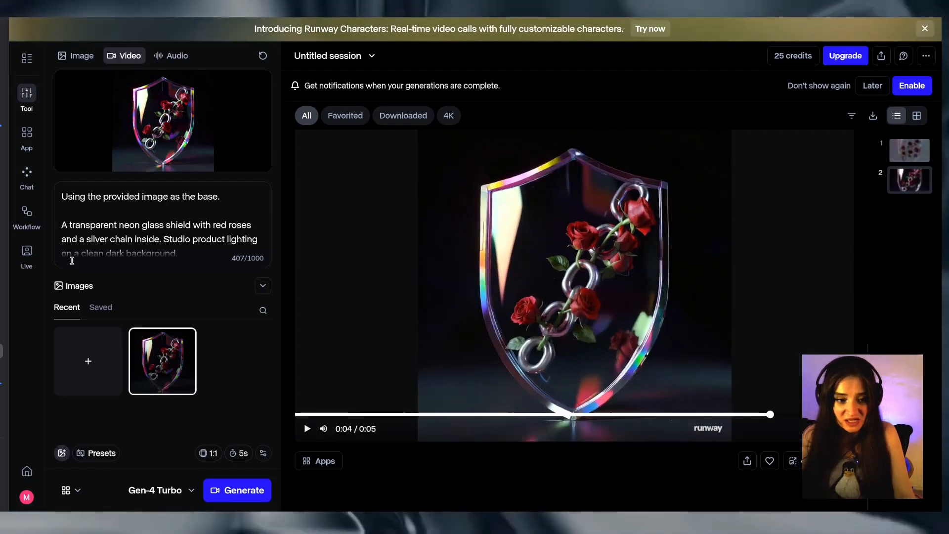
# Copy ChatGPT's rotating display stand prompt, replace the Runway prompt with it, and generate another video of the dark shield.
pyautogui.click(2, 298)
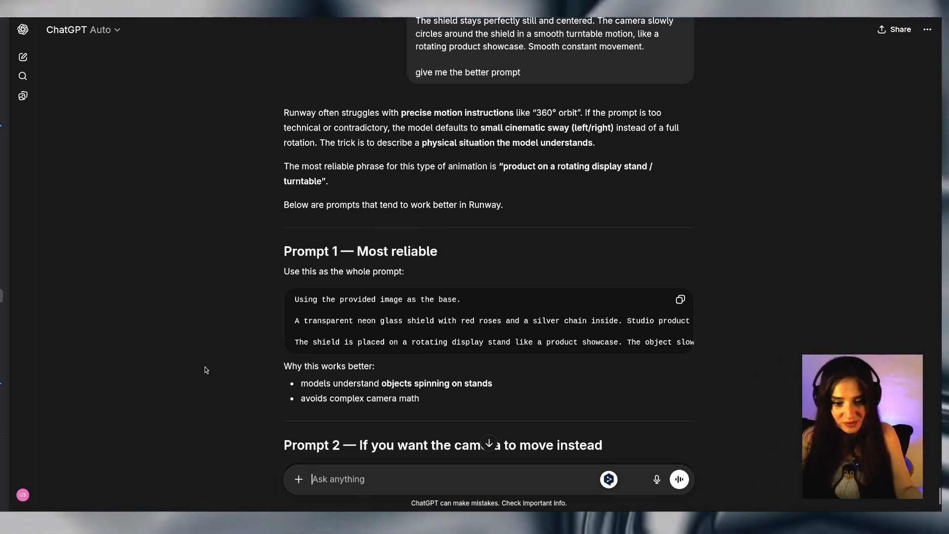
pyautogui.click(680, 299)
pyautogui.click(2, 352)
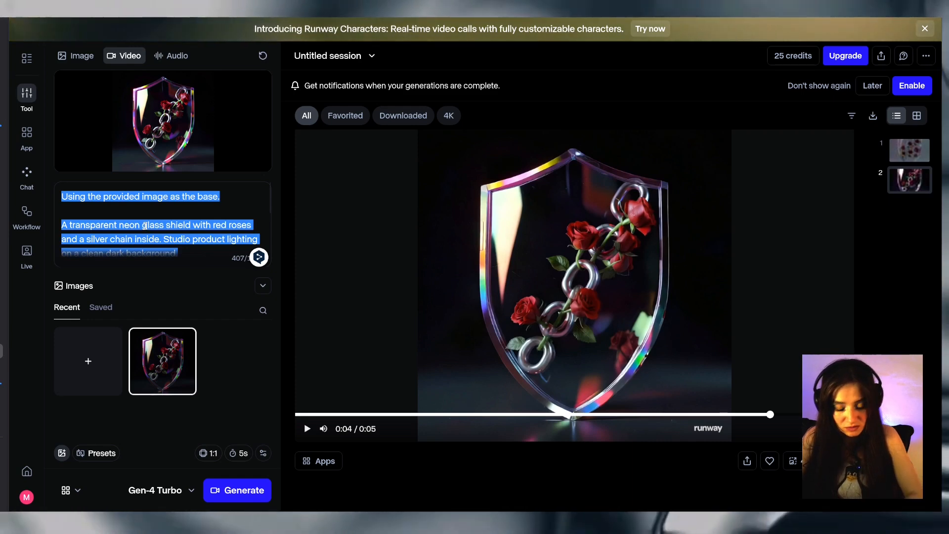
pyautogui.hotkey('ctrl', 'v')
pyautogui.scroll(3, 162, 245)
pyautogui.scroll(-3, 164, 245)
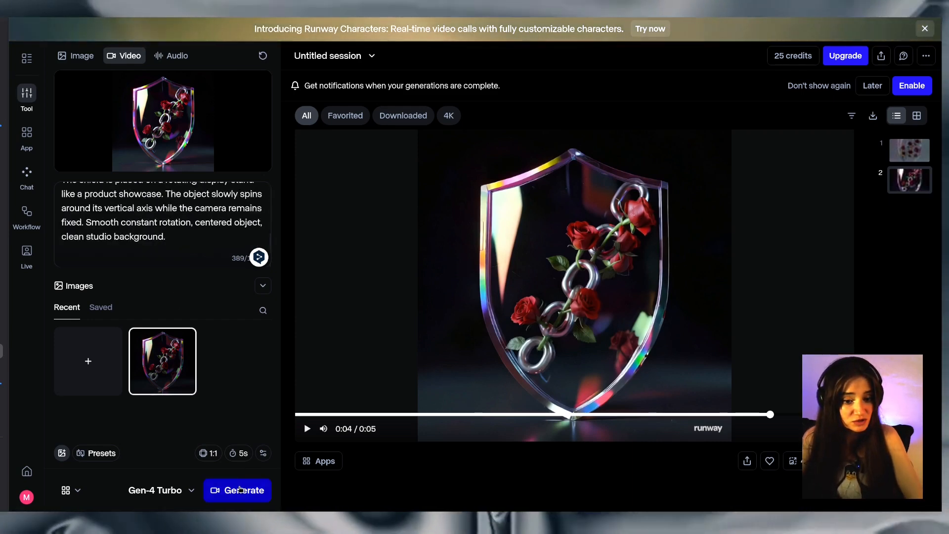
pyautogui.click(239, 490)
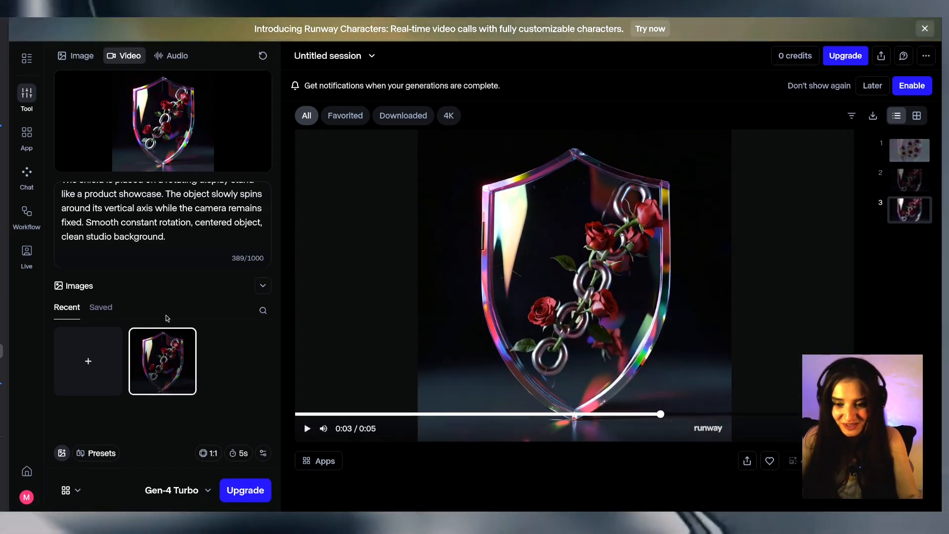
# Play and compare the three dark shield videos in the other Runway session, examining how the shield rotates in each.
pyautogui.moveTo(2, 203)
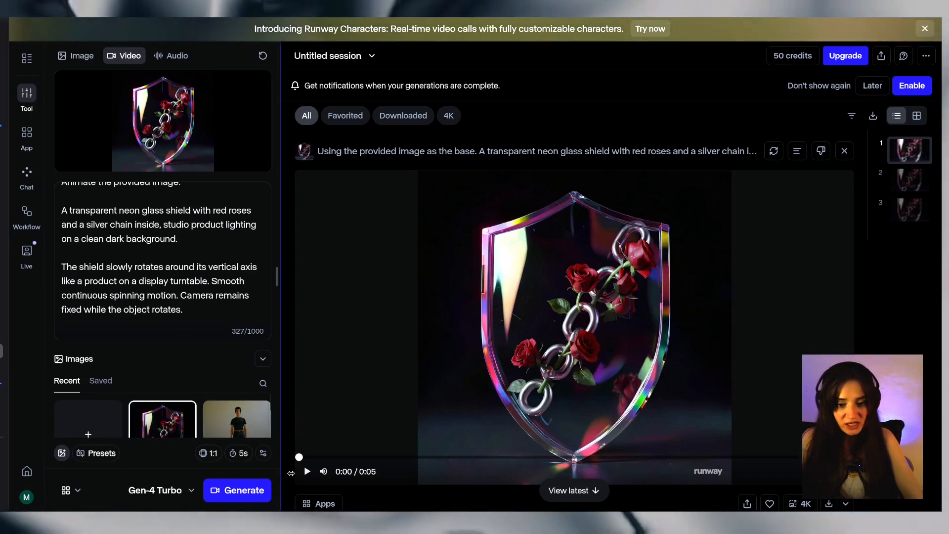
pyautogui.click(307, 471)
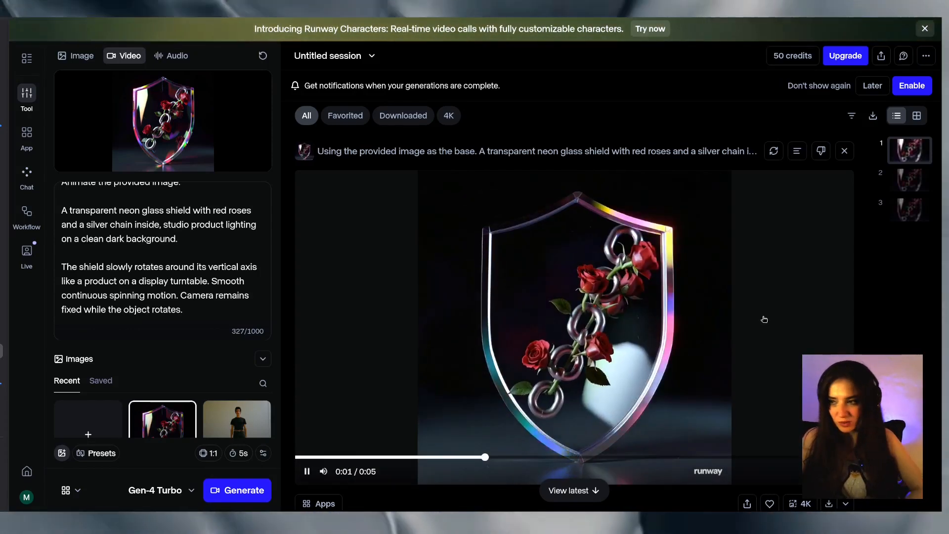
pyautogui.scroll(-2, 764, 319)
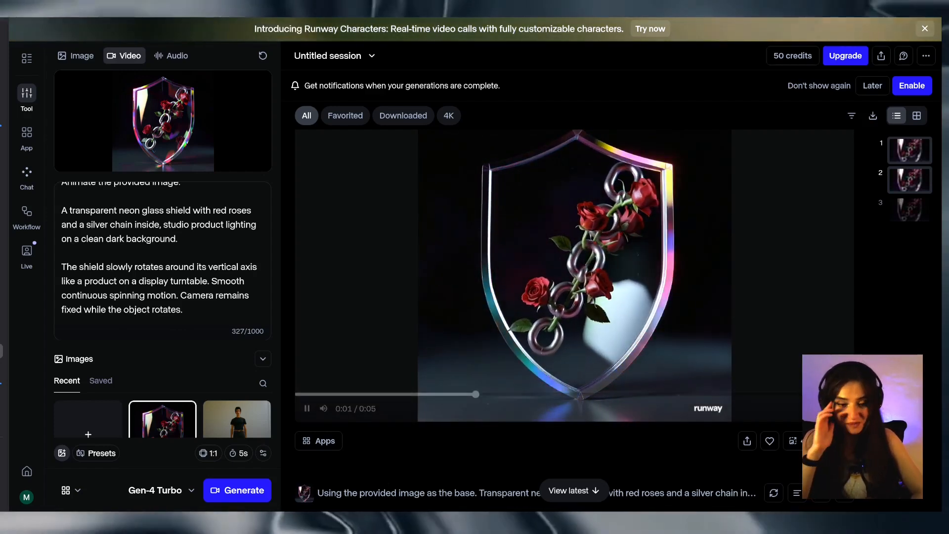
pyautogui.scroll(-5, 678, 269)
pyautogui.scroll(4, 678, 269)
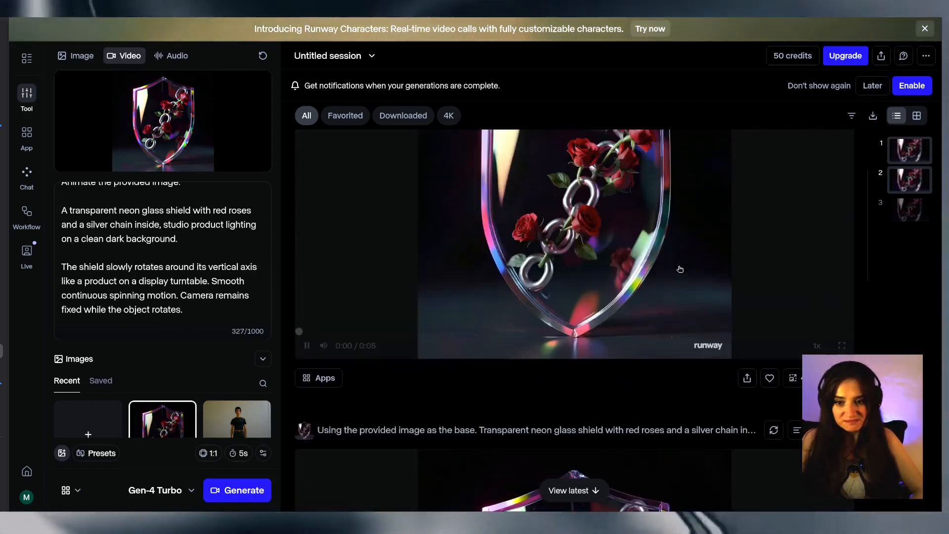
pyautogui.scroll(-1, 677, 269)
pyautogui.scroll(-4, 591, 259)
pyautogui.scroll(5, 692, 277)
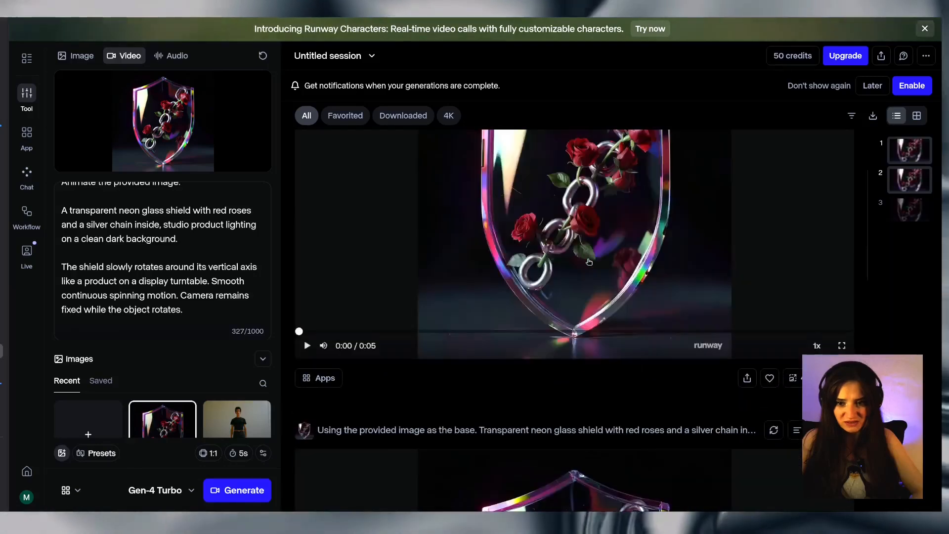
pyautogui.scroll(-5, 814, 294)
pyautogui.scroll(-12, 582, 335)
pyautogui.scroll(4, 535, 365)
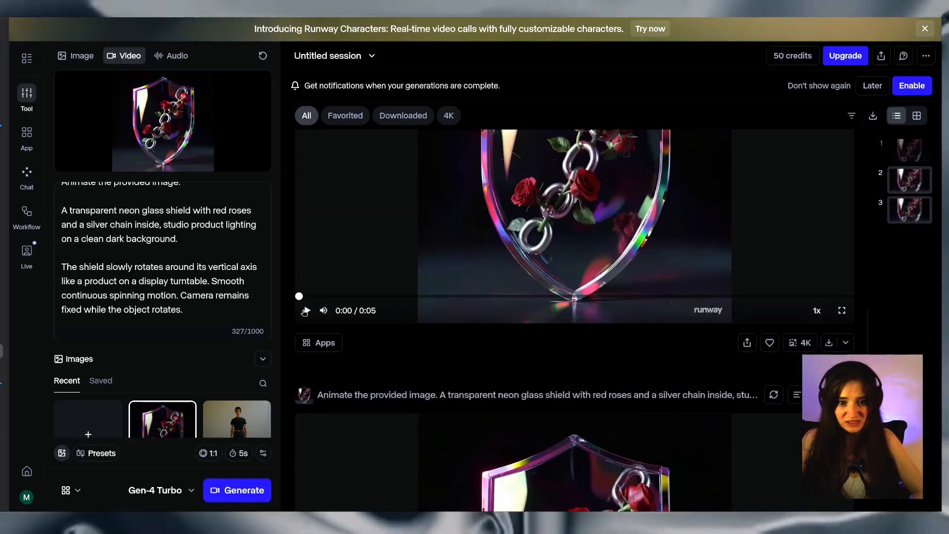
pyautogui.scroll(-8, 537, 366)
pyautogui.scroll(10, 545, 343)
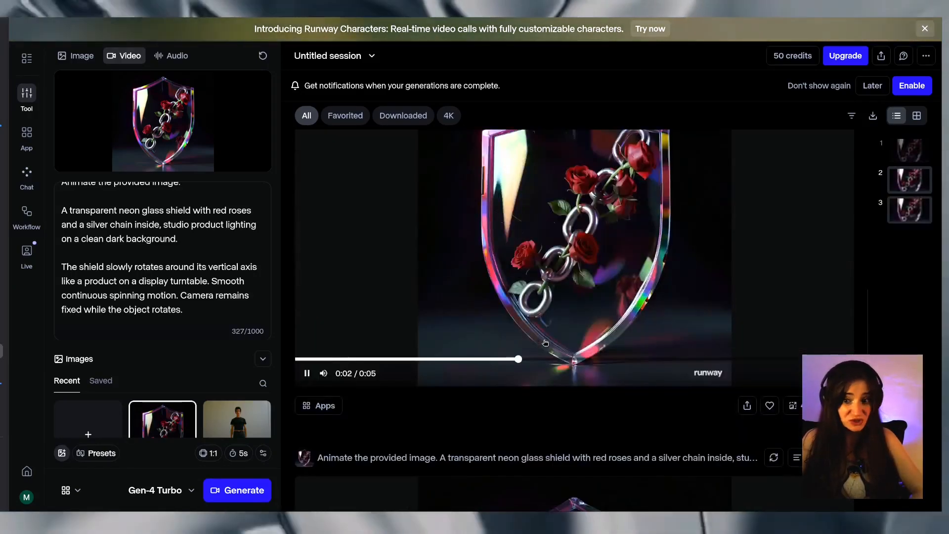
pyautogui.scroll(5, 545, 343)
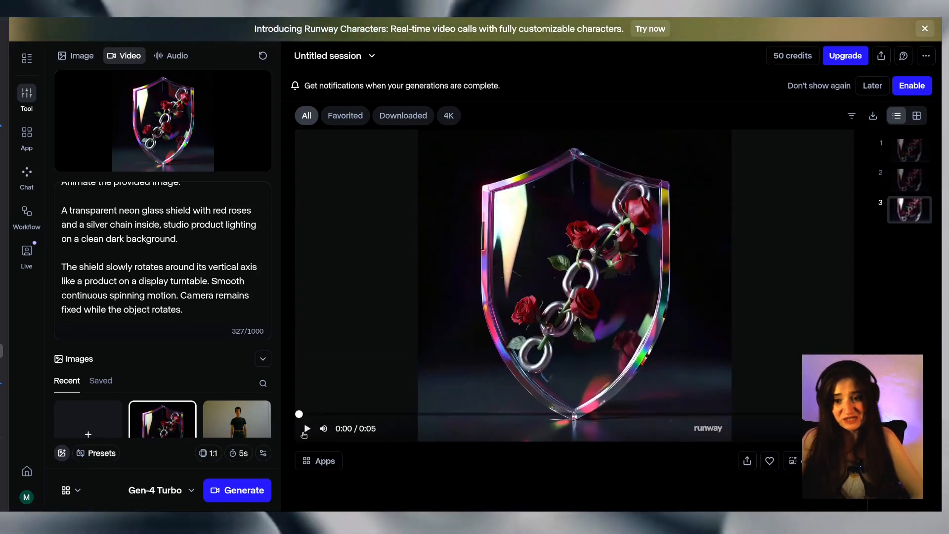
pyautogui.click(307, 429)
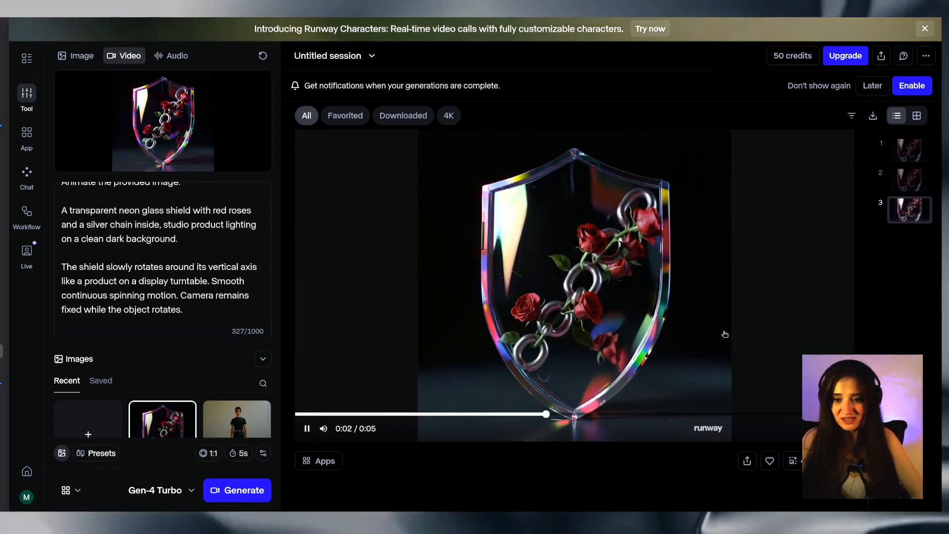